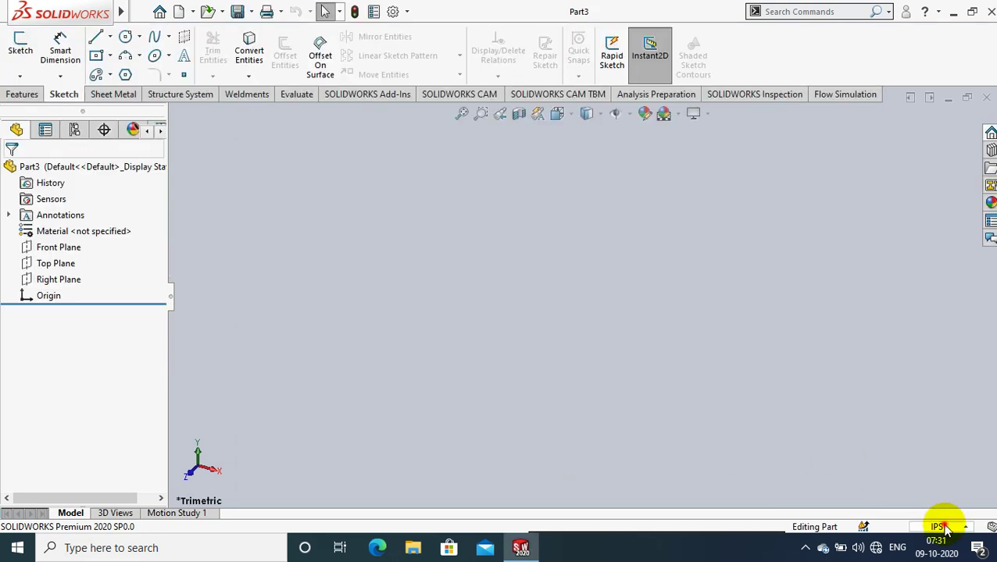
# - Switch the part to MMGS units and view the Front Plane face-on, ready for a rectangle
pyautogui.click(936, 525)
pyautogui.click(917, 468)
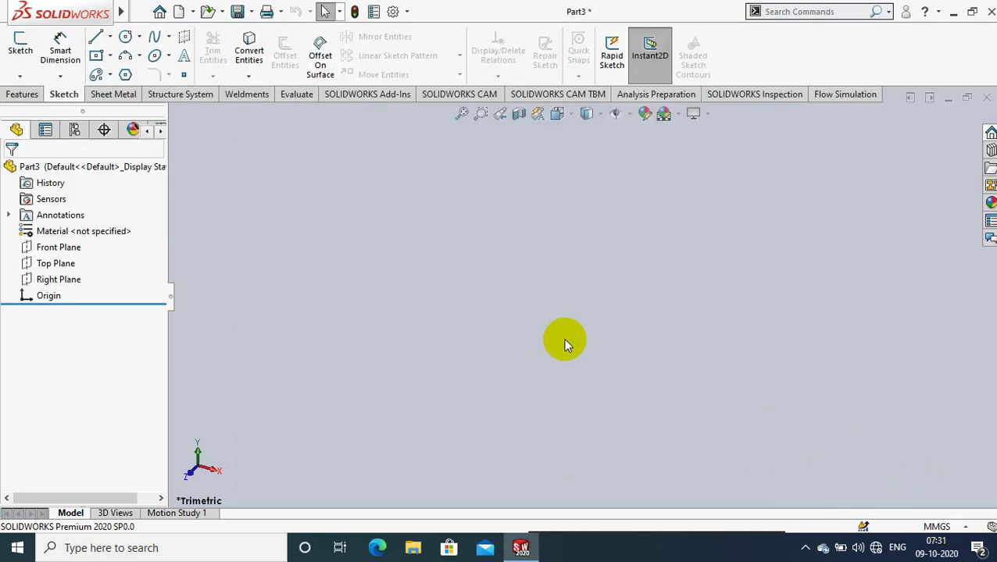
pyautogui.click(62, 248)
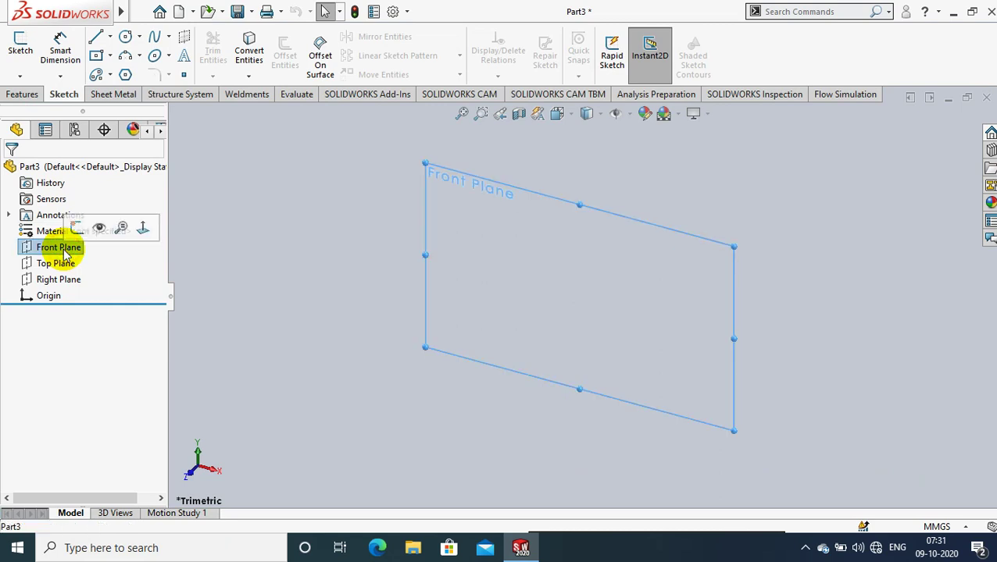
pyautogui.rightClick(64, 248)
pyautogui.click(142, 227)
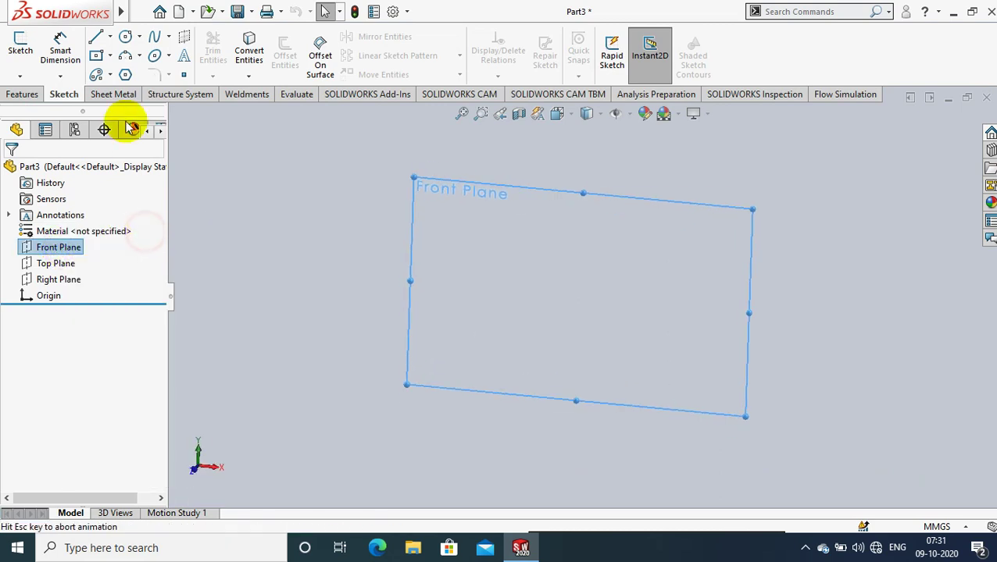
pyautogui.click(110, 56)
# - Draw a center rectangle centred on the sketch origin and confirm it
pyautogui.click(100, 91)
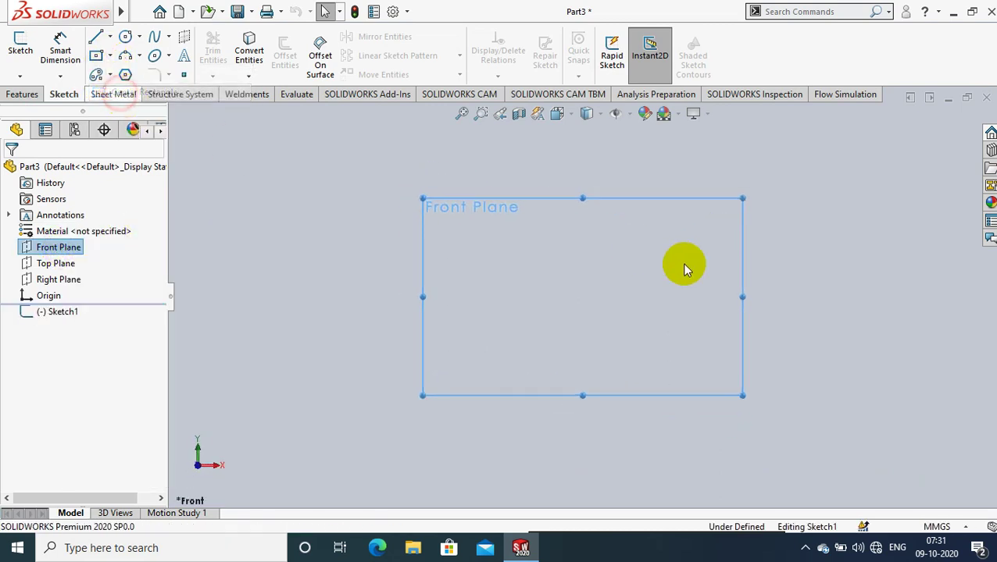
pyautogui.click(582, 297)
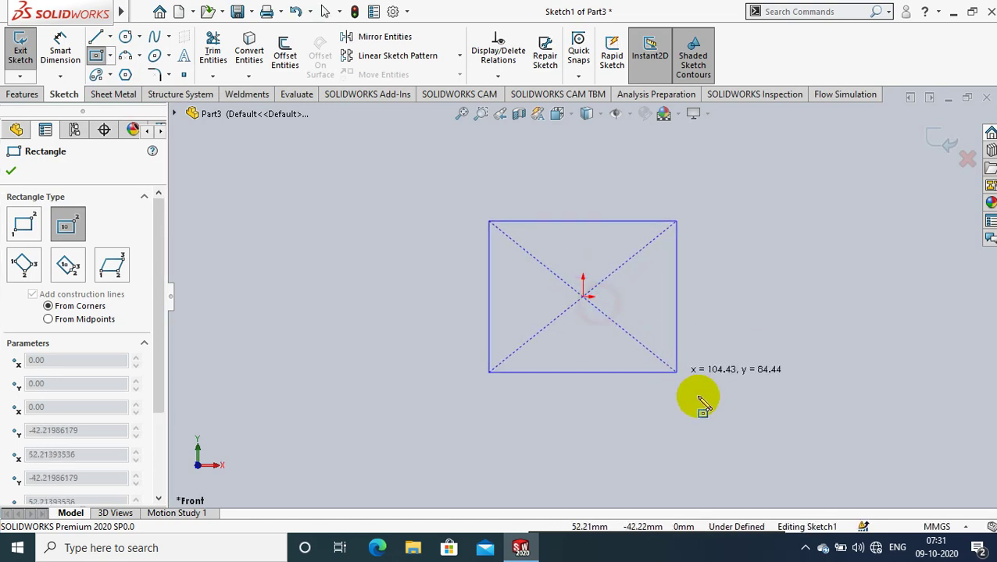
pyautogui.click(720, 382)
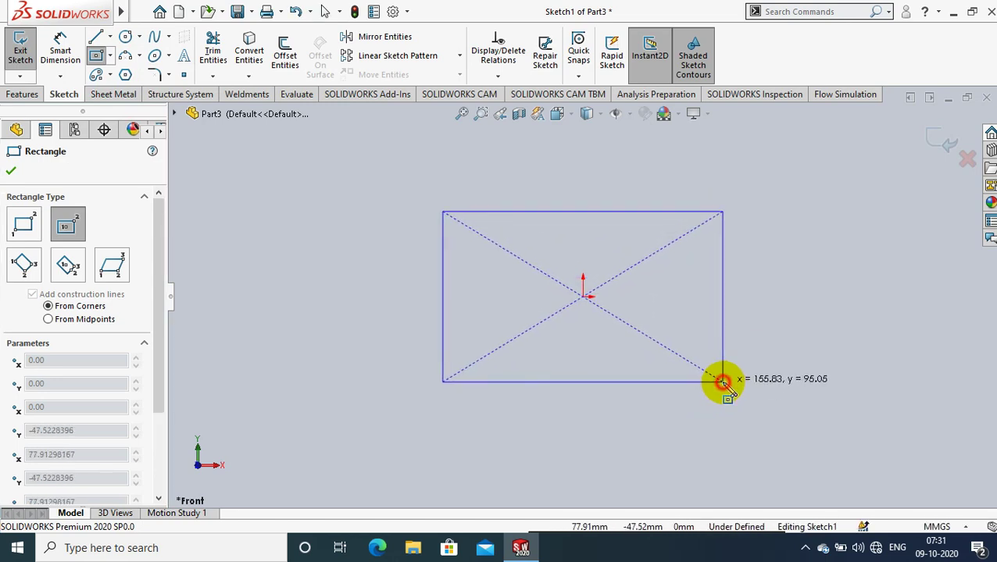
pyautogui.click(12, 174)
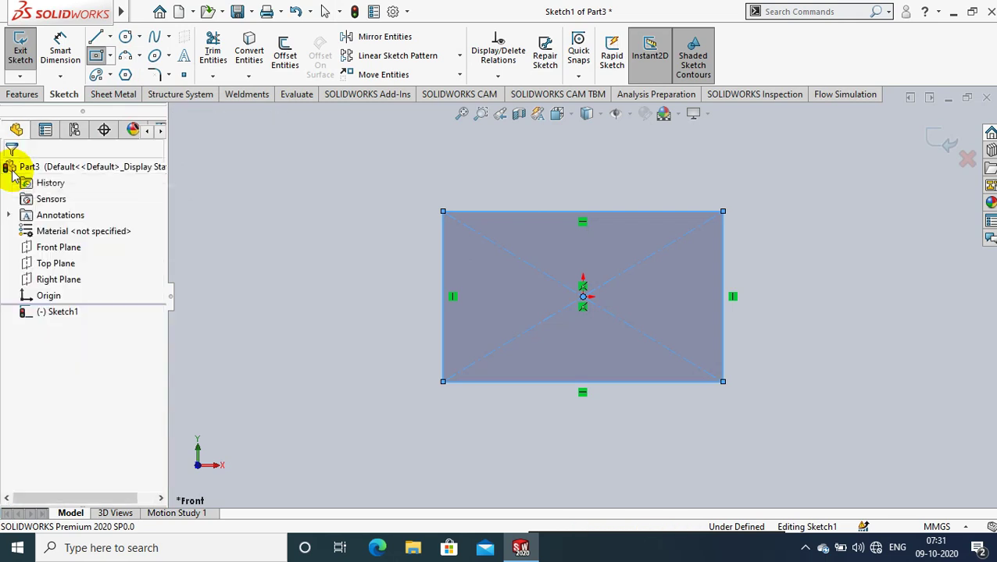
# - Dimension the rectangle's top edge to 150 and its right edge to 90
pyautogui.click(578, 211)
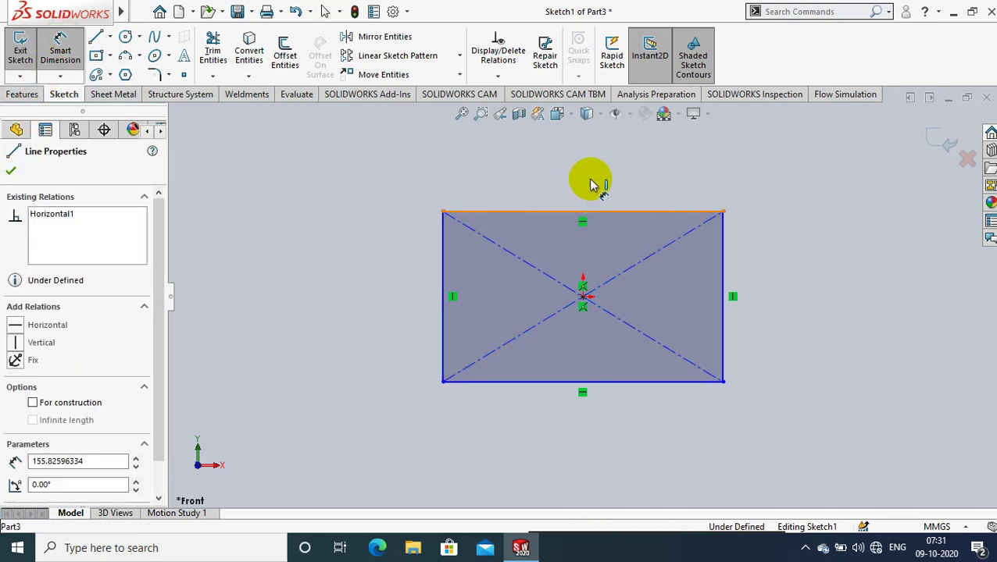
pyautogui.click(585, 168)
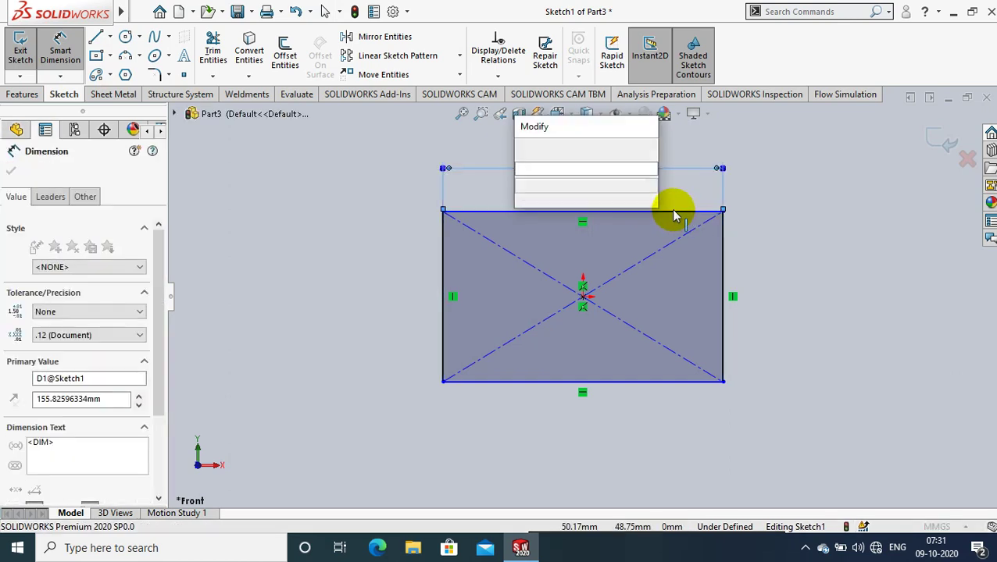
pyautogui.write('150')
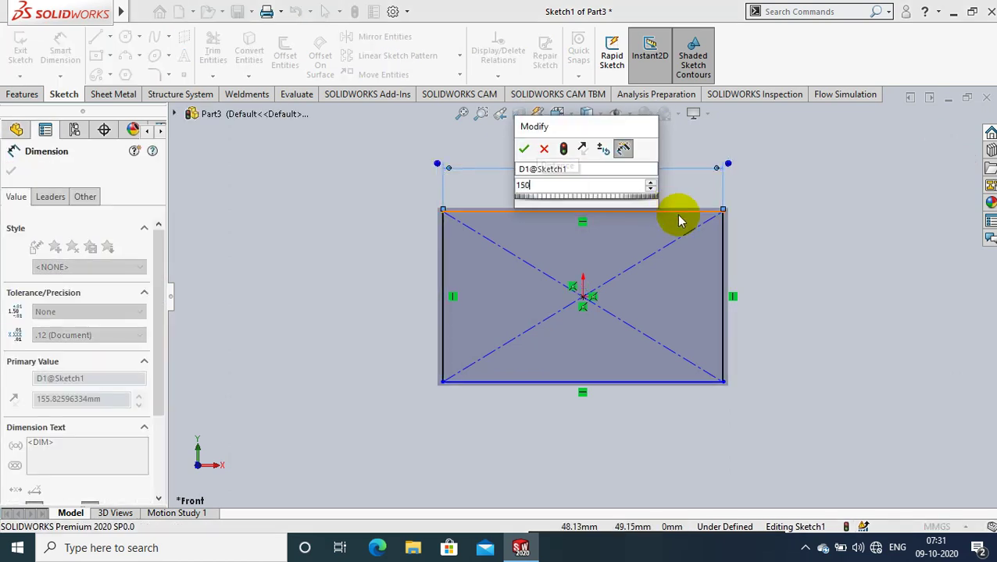
pyautogui.press('Return')
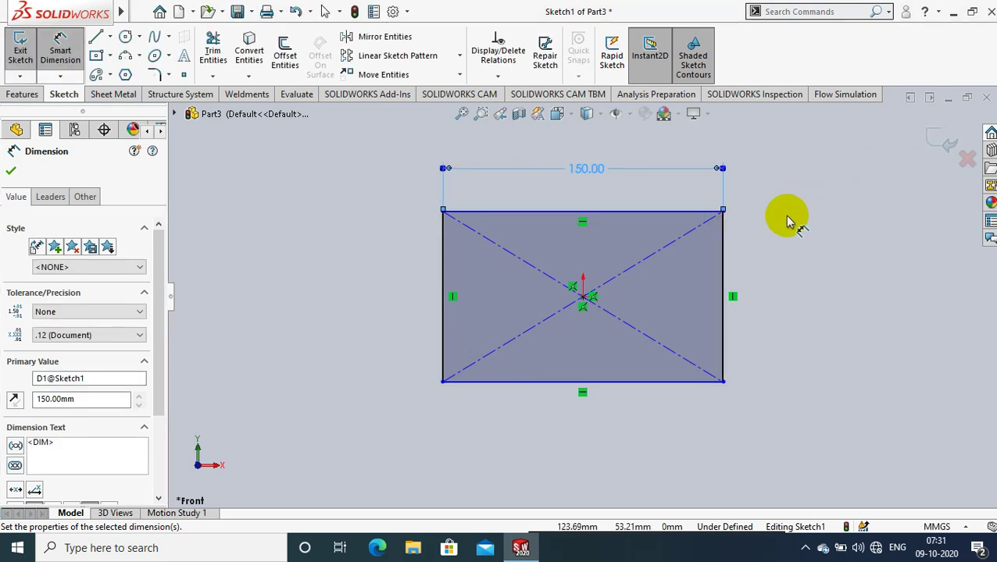
pyautogui.click(773, 275)
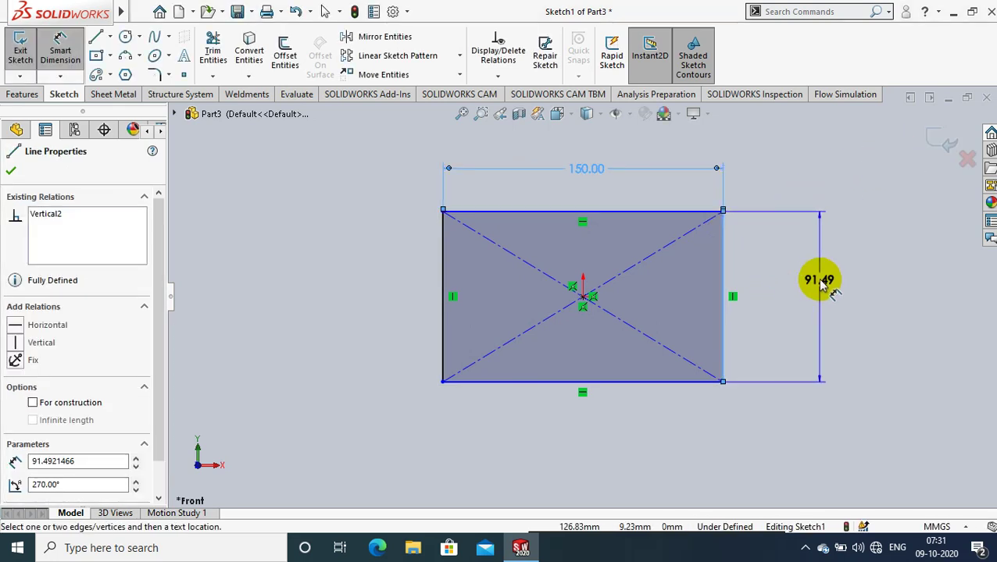
pyautogui.click(820, 283)
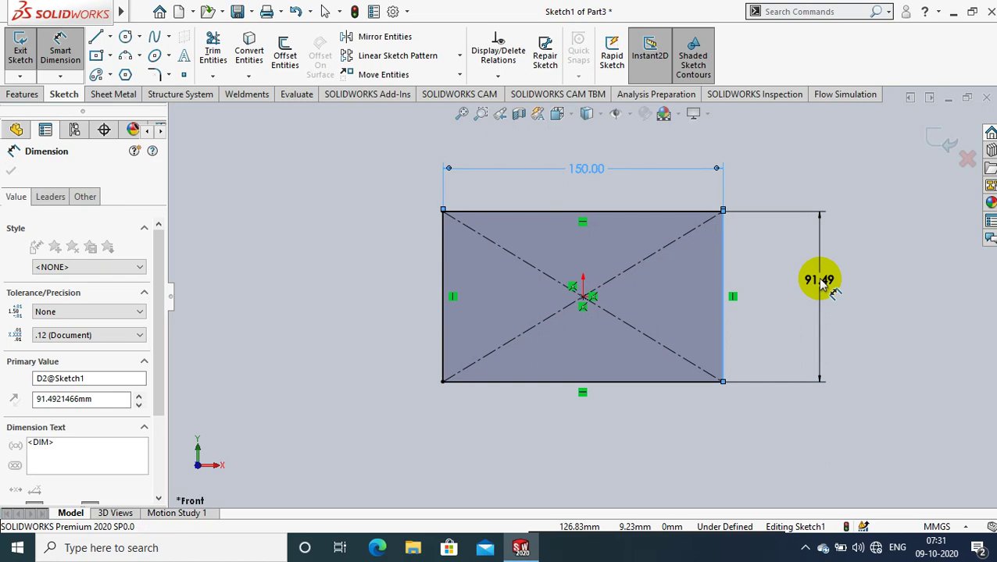
pyautogui.write('90')
pyautogui.press('Return')
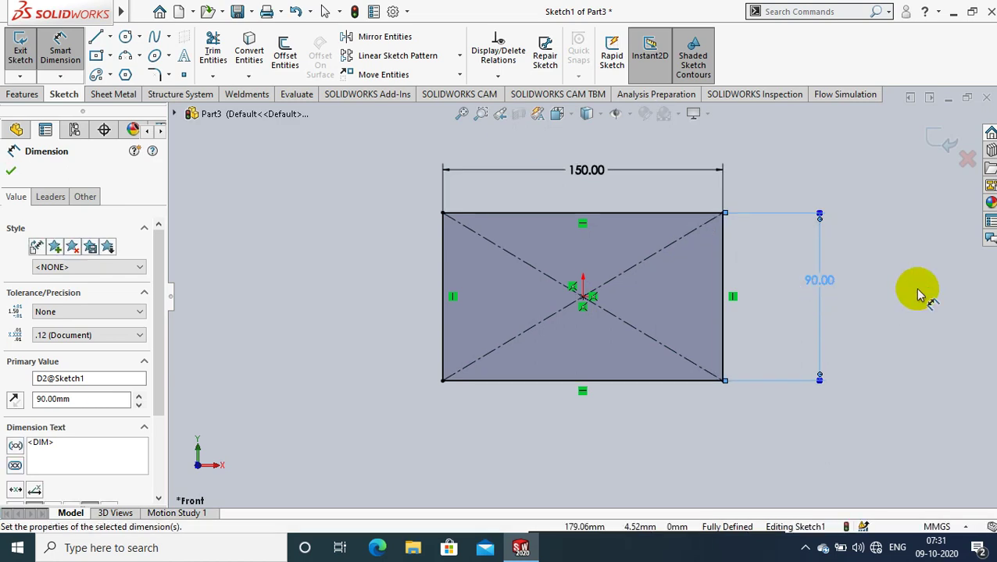
pyautogui.click(914, 285)
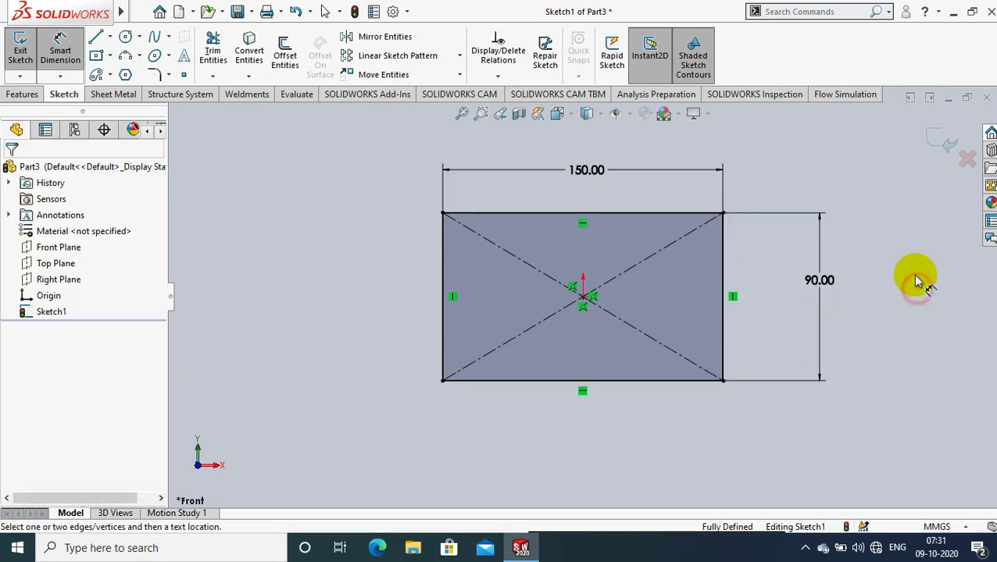
# - Exit the sketch and start a Base Flange on Sketch1 with 2.5 mm thickness
pyautogui.click(935, 138)
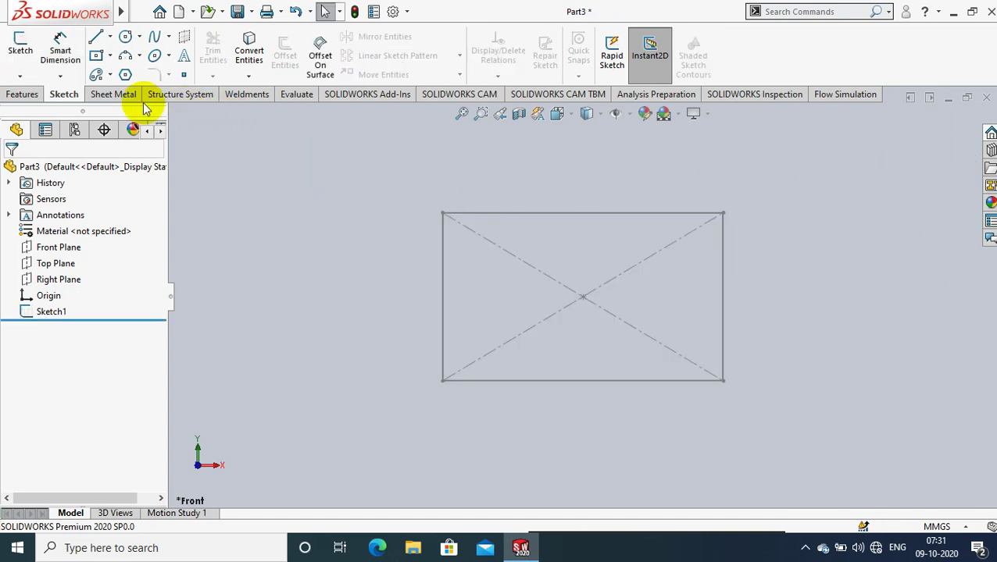
pyautogui.click(114, 95)
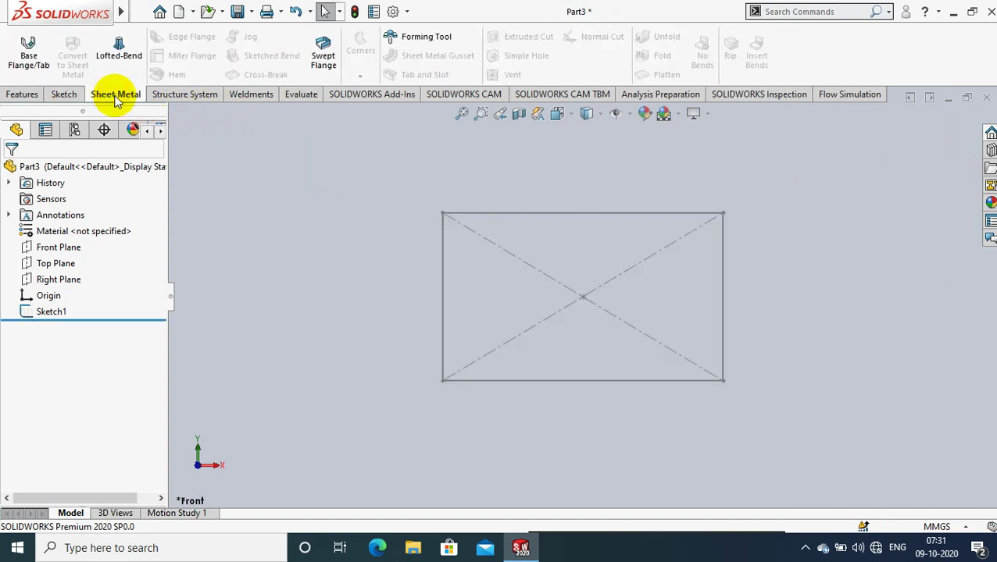
pyautogui.click(28, 53)
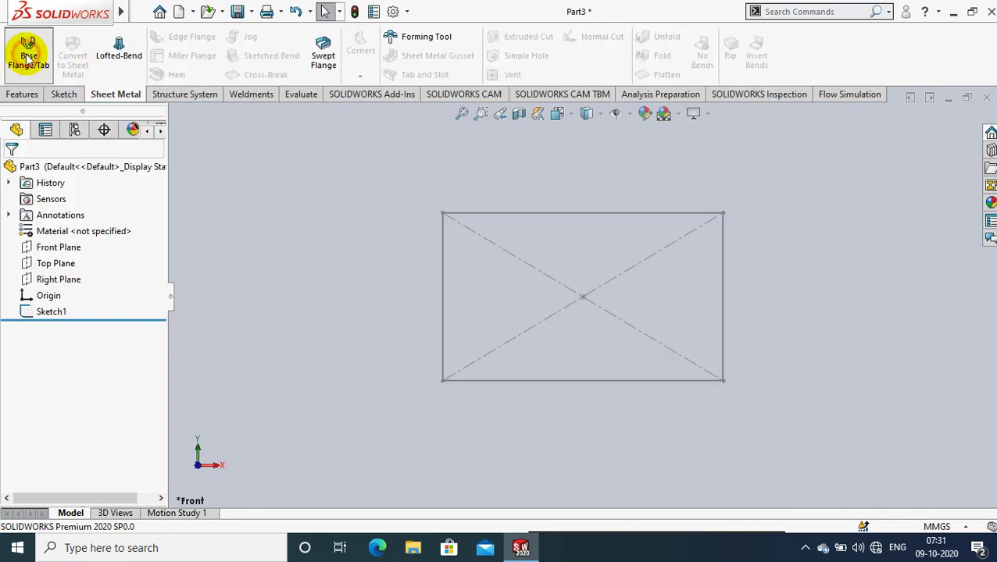
pyautogui.click(562, 214)
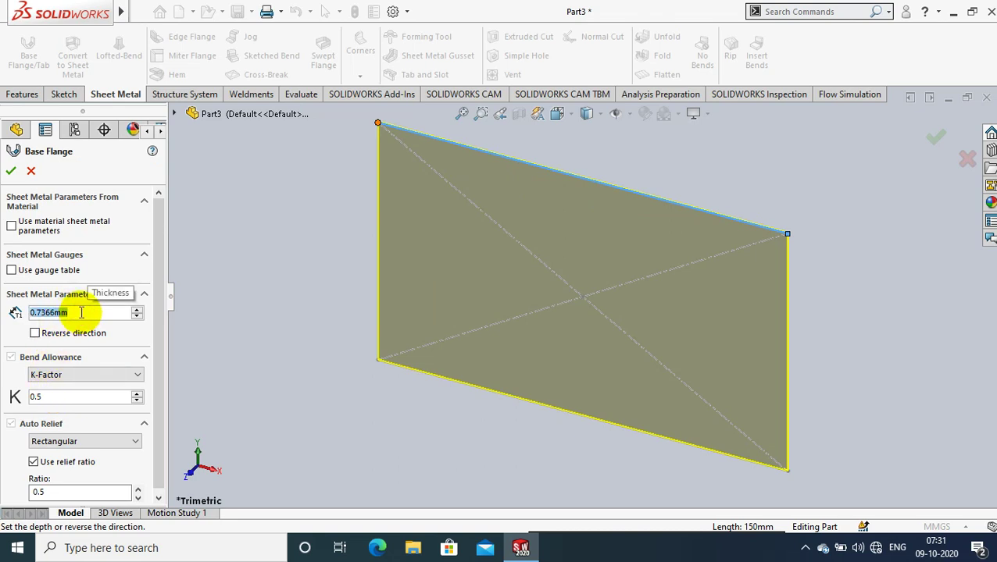
pyautogui.write('2.50mm')
pyautogui.press('Return')
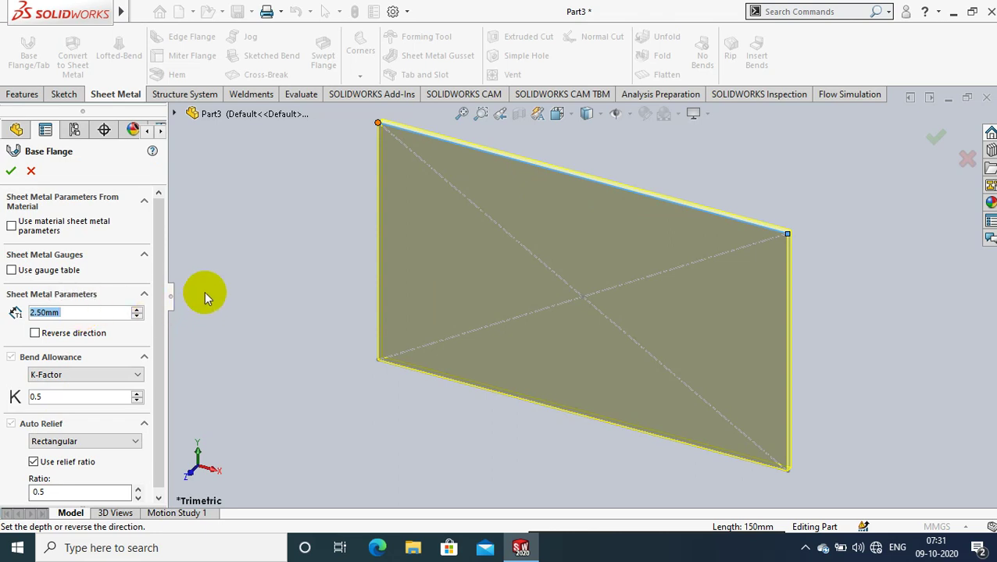
# - Confirm Base-Flange1 as a 2.5 mm-thick 150 × 90 plate
pyautogui.click(14, 170)
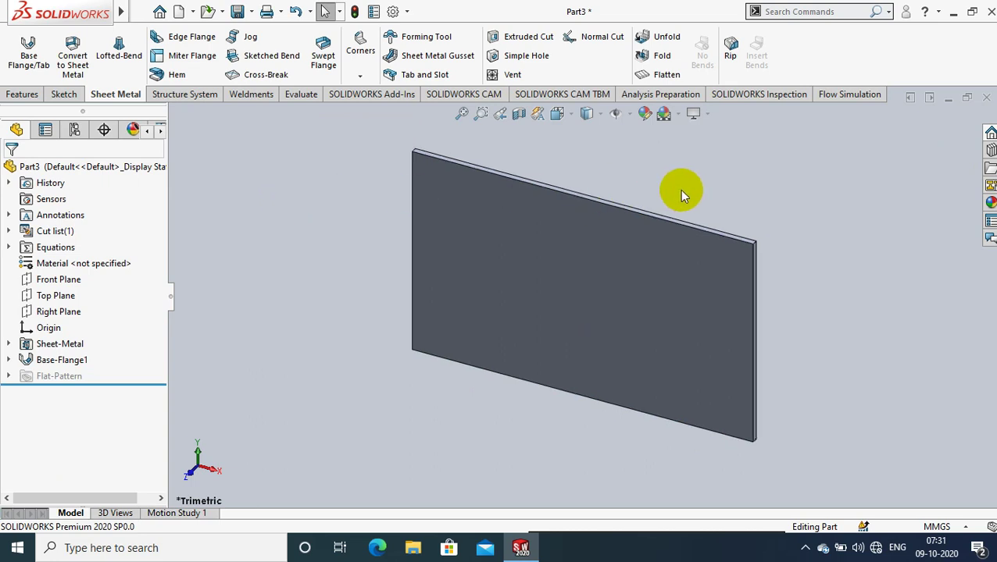
pyautogui.scroll(-2, 680, 194)
pyautogui.scroll(-2, 732, 256)
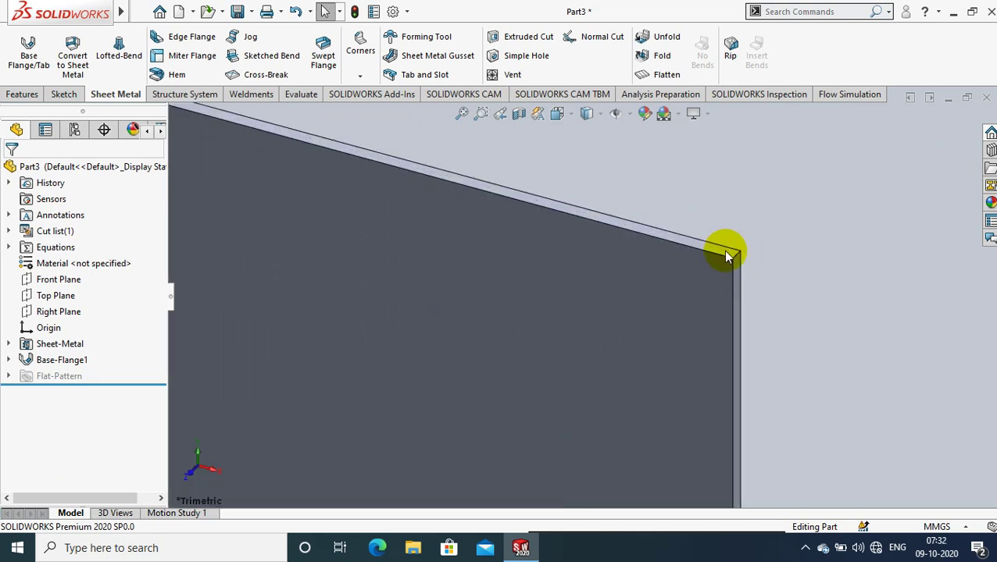
# - Show the flange's dimensions, fit it to view, and turn the plate edge-on near its corner
pyautogui.doubleClick(718, 251)
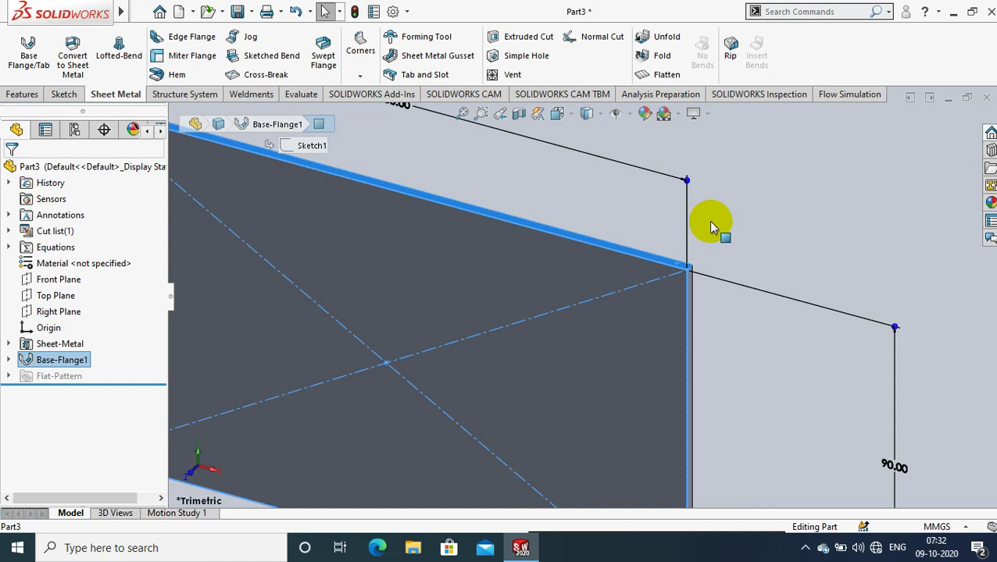
pyautogui.press('f')
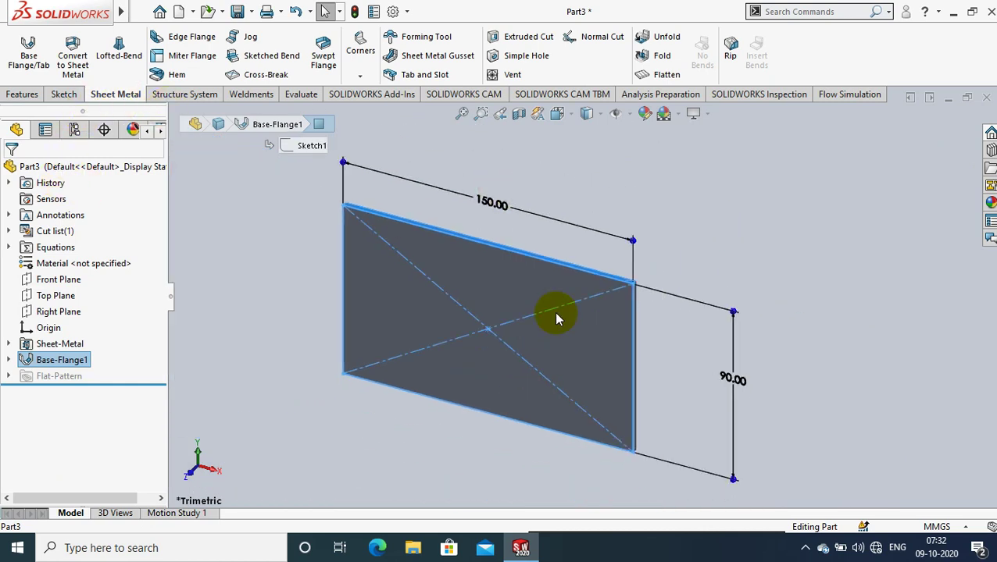
pyautogui.press('Down')
pyautogui.press('Down')
pyautogui.press('Down')
pyautogui.scroll(-3, 711, 420)
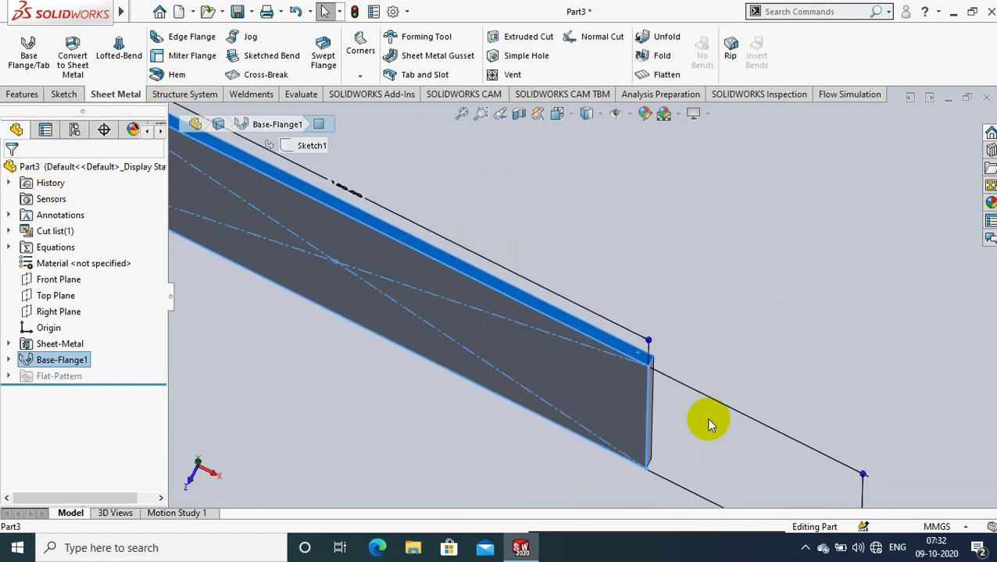
# - Start a new sketch and choose the ordinary straight Line tool
pyautogui.click(63, 93)
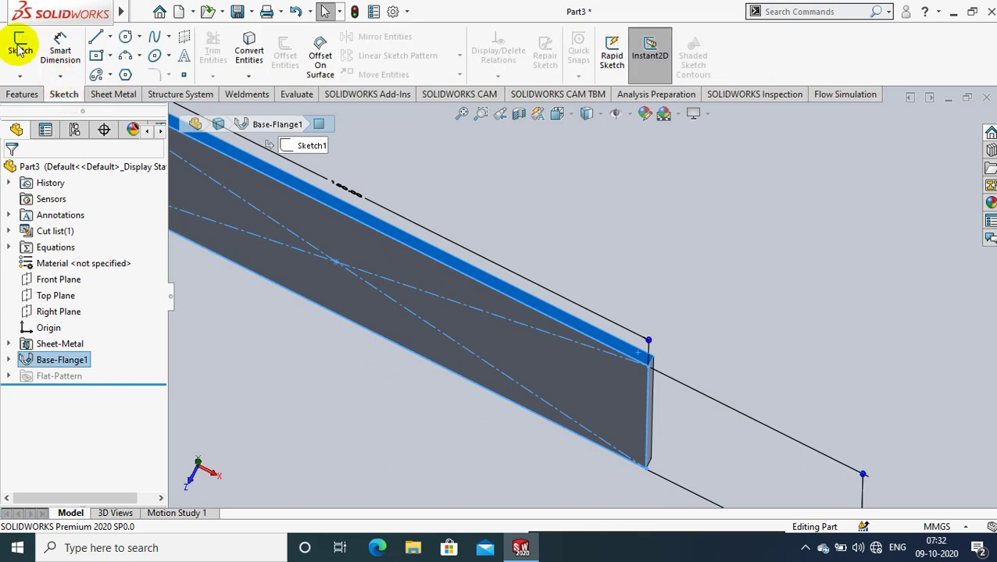
pyautogui.click(21, 49)
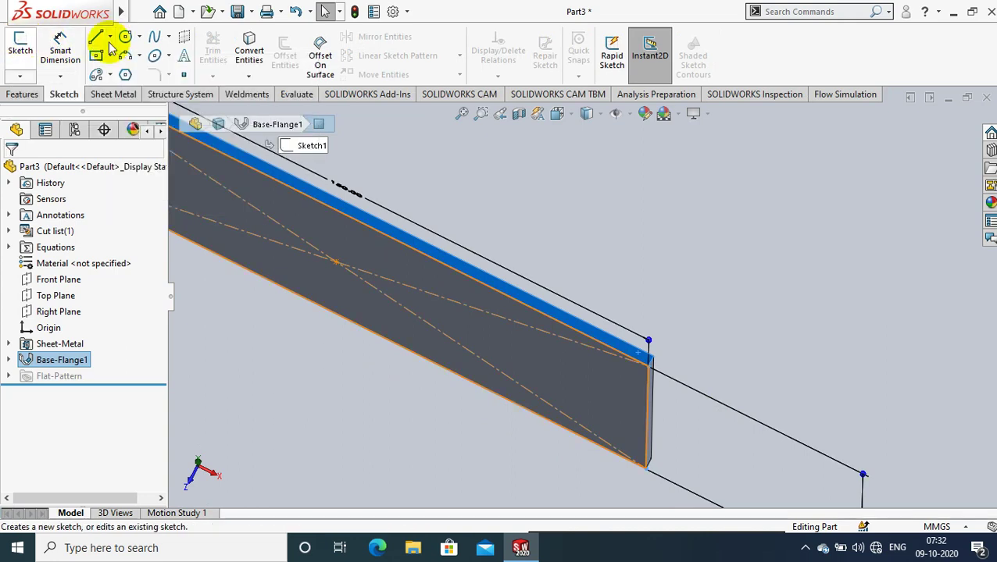
pyautogui.click(110, 42)
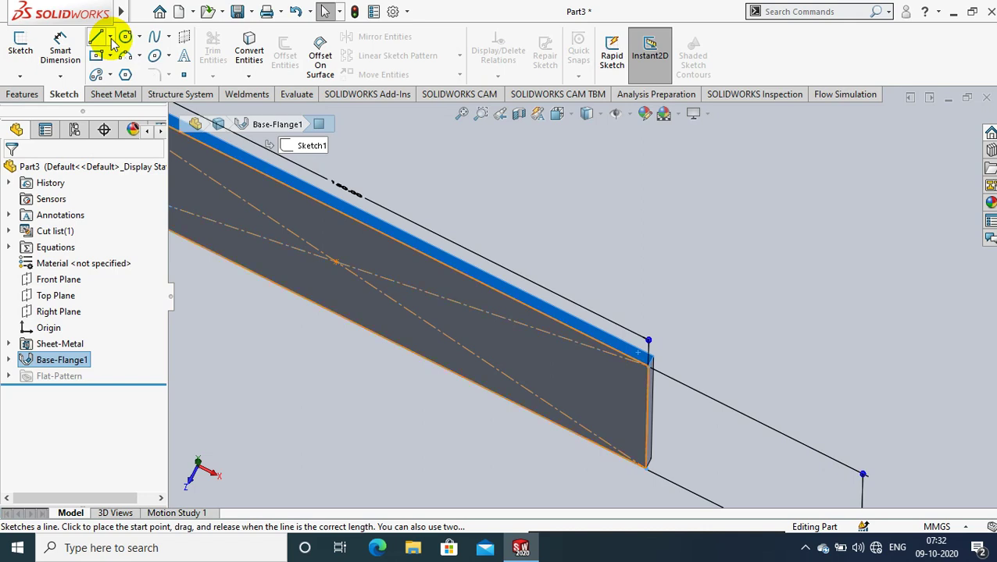
pyautogui.click(111, 38)
pyautogui.click(118, 51)
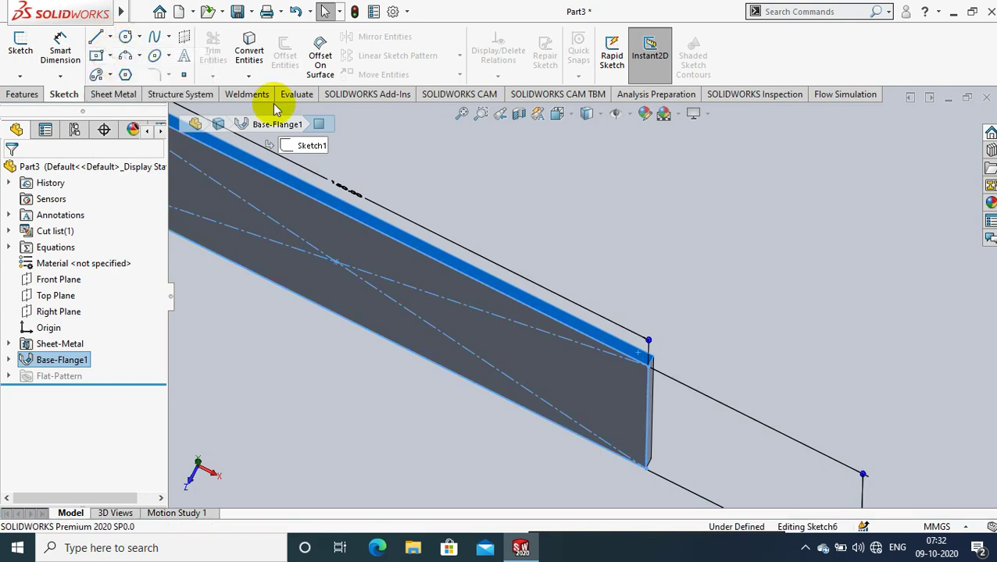
# - Draw a single line from the flange's end corner to a point below the plate
pyautogui.click(647, 362)
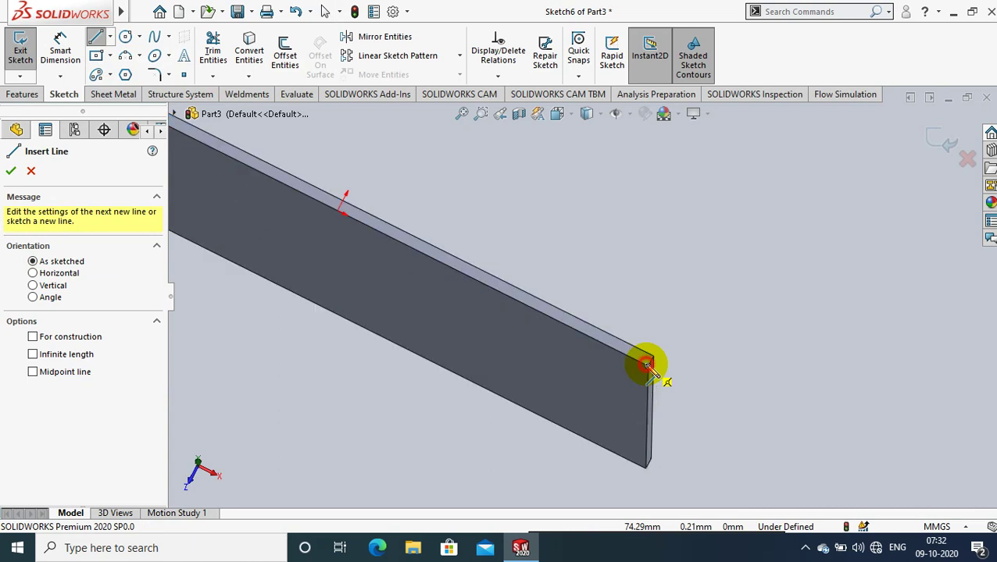
pyautogui.moveTo(646, 363)
pyautogui.mouseDown()
pyautogui.moveTo(661, 398)
pyautogui.moveTo(646, 418)
pyautogui.moveTo(634, 396)
pyautogui.moveTo(655, 473)
pyautogui.mouseUp()
pyautogui.scroll(4, 653, 461)
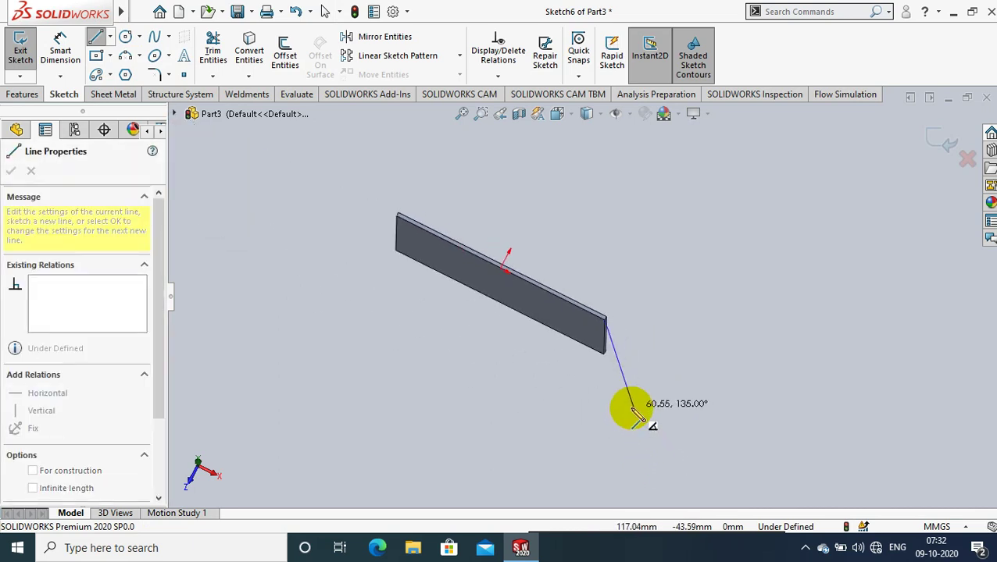
pyautogui.moveTo(635, 429); pyautogui.dragTo(635, 435)
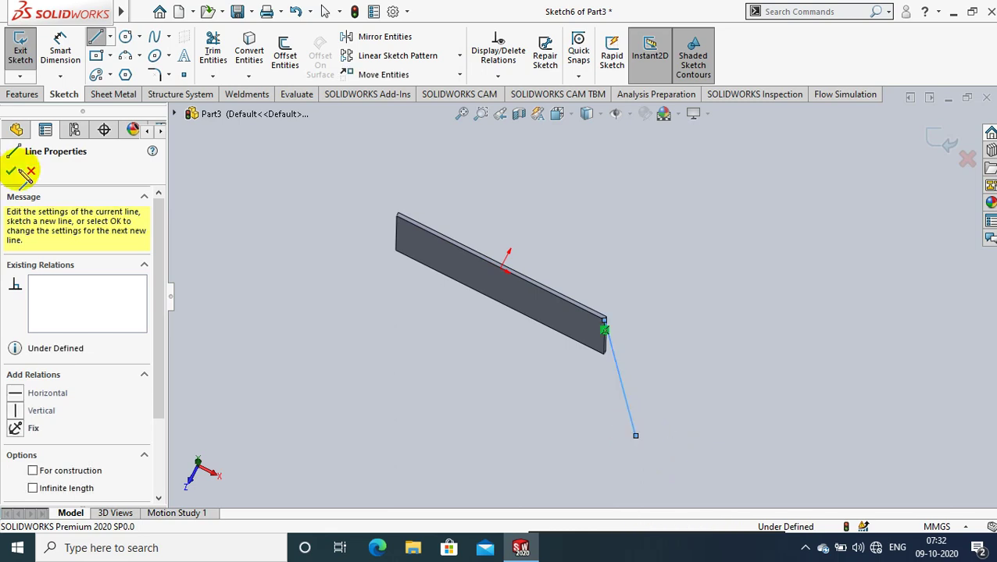
pyautogui.click(12, 172)
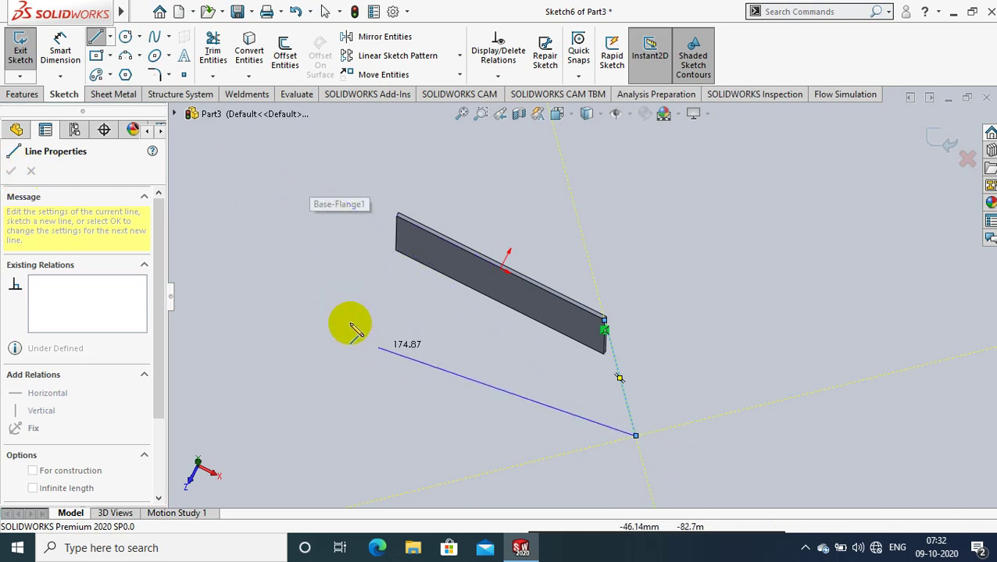
pyautogui.press('Escape')
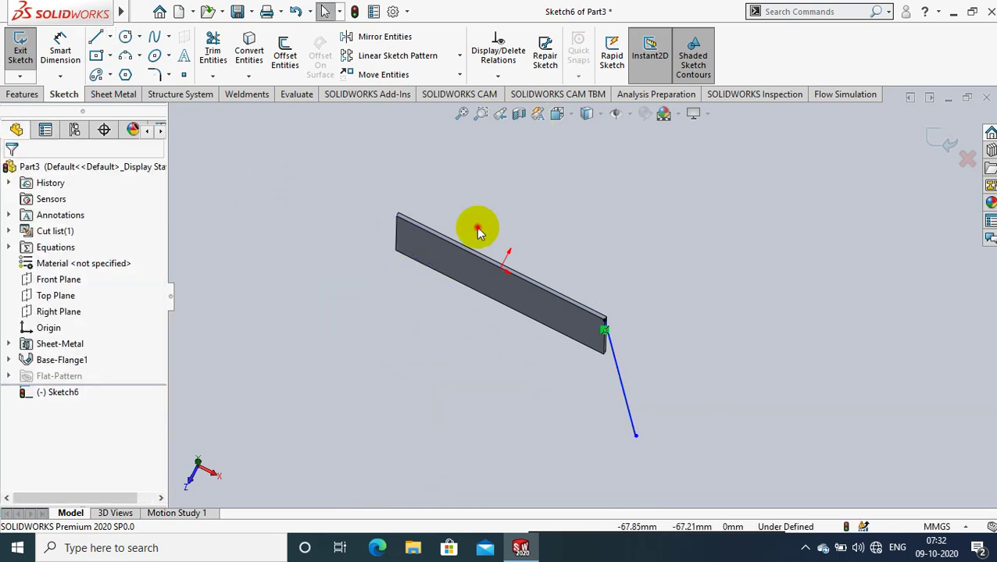
pyautogui.moveTo(478, 231); pyautogui.dragTo(391, 251, button='middle')
pyautogui.scroll(-6, 391, 252)
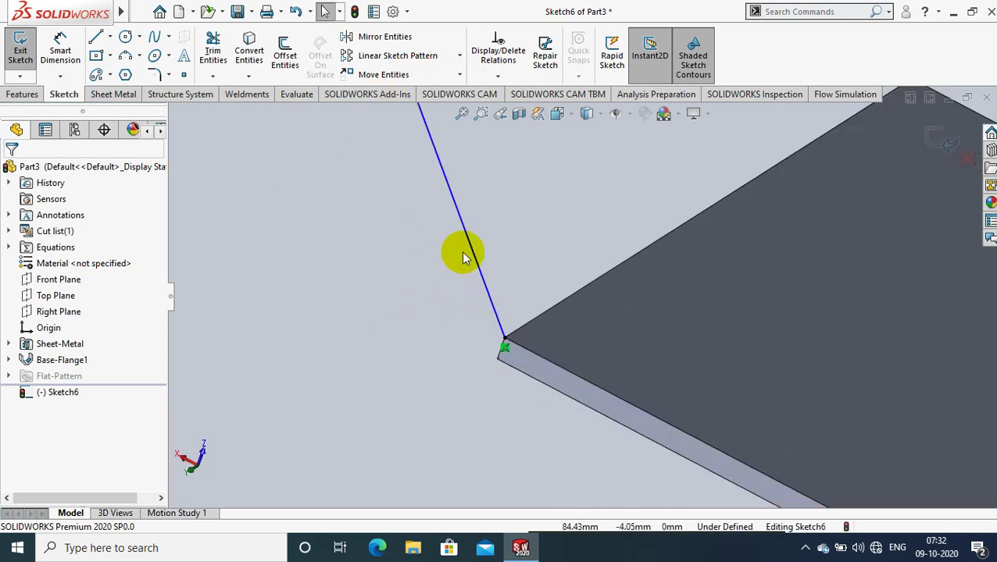
pyautogui.scroll(7, 462, 257)
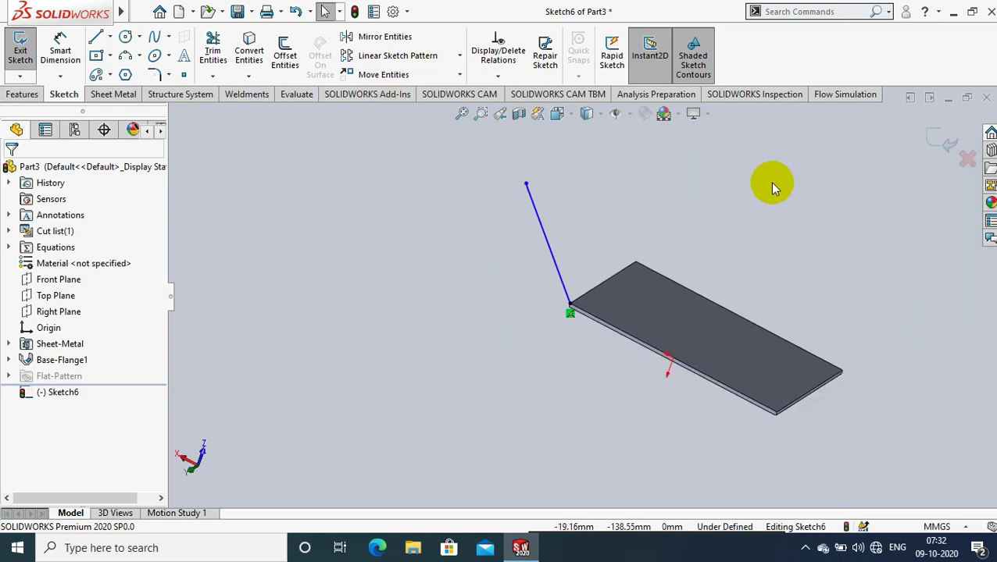
# - Add a 130° angle dimension between the plate edge and the profile line
pyautogui.click(60, 48)
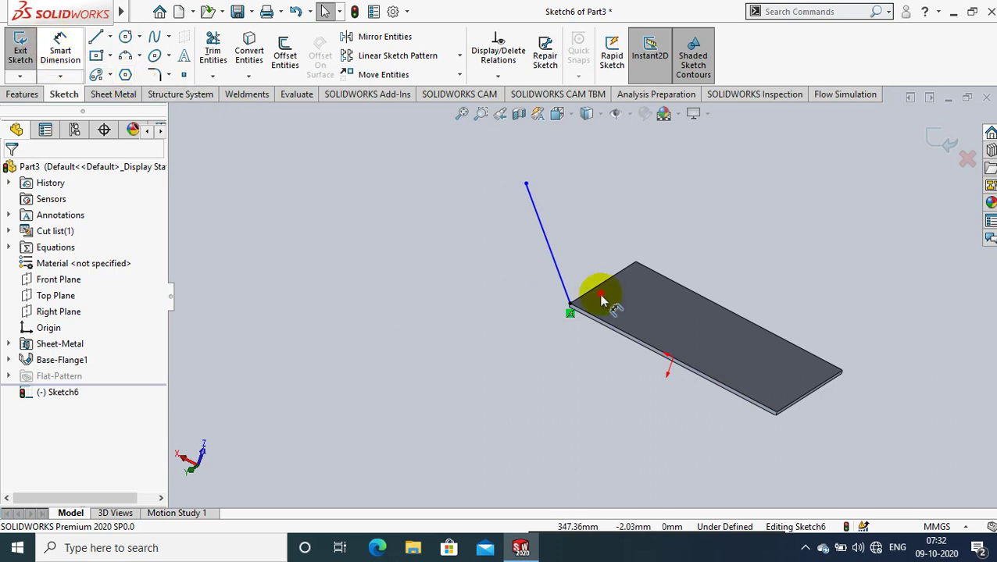
pyautogui.click(596, 320)
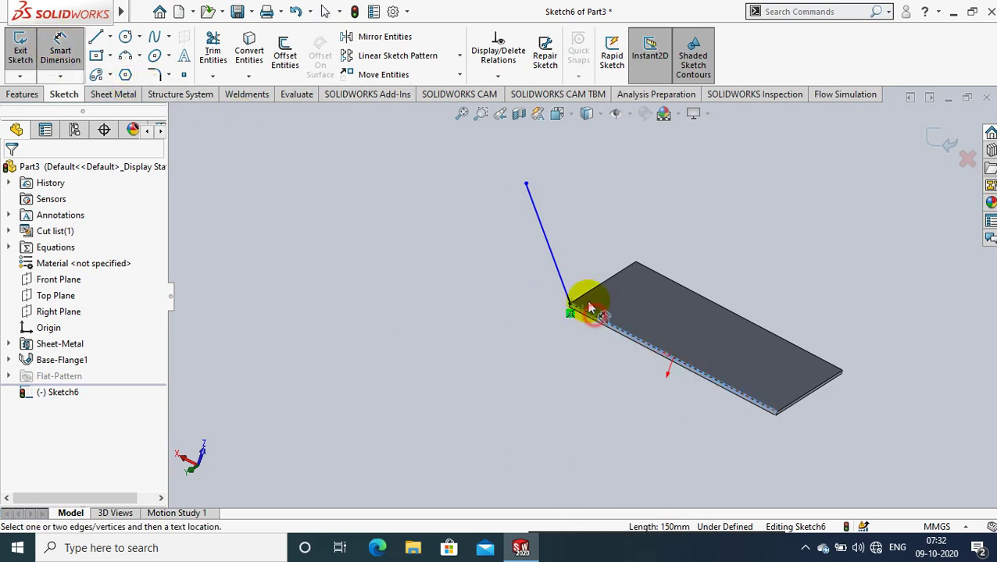
pyautogui.click(555, 267)
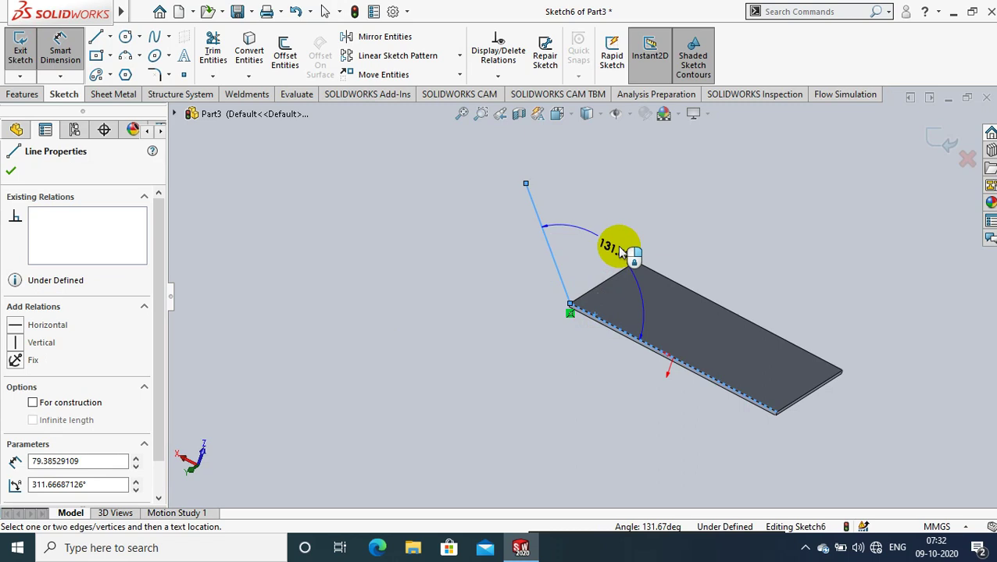
pyautogui.click(666, 216)
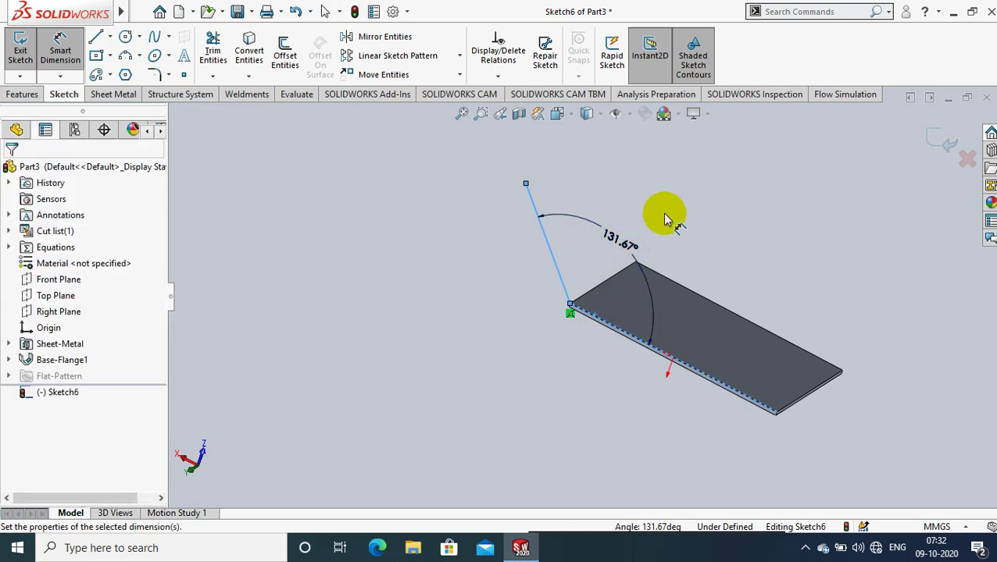
pyautogui.write('130')
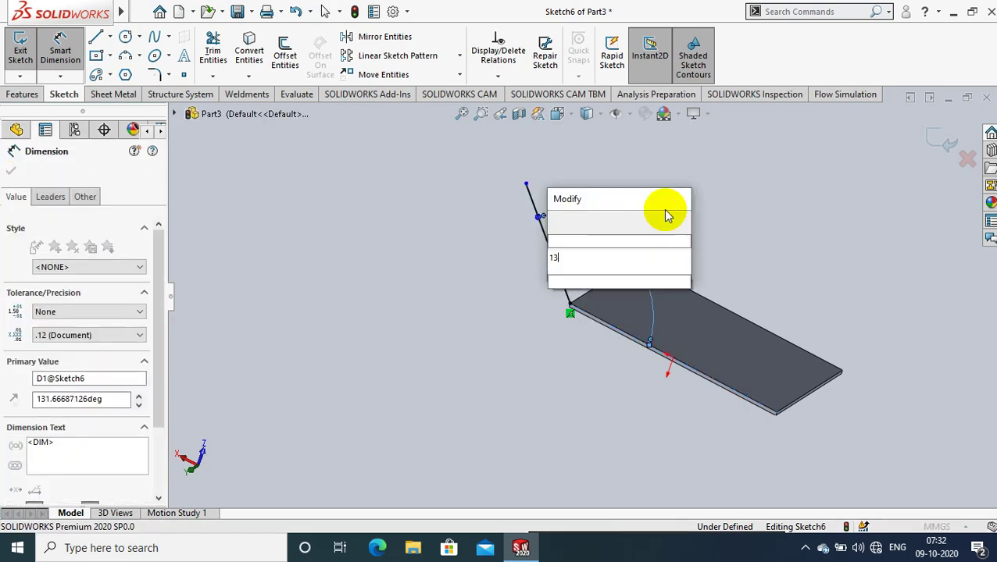
pyautogui.click(557, 225)
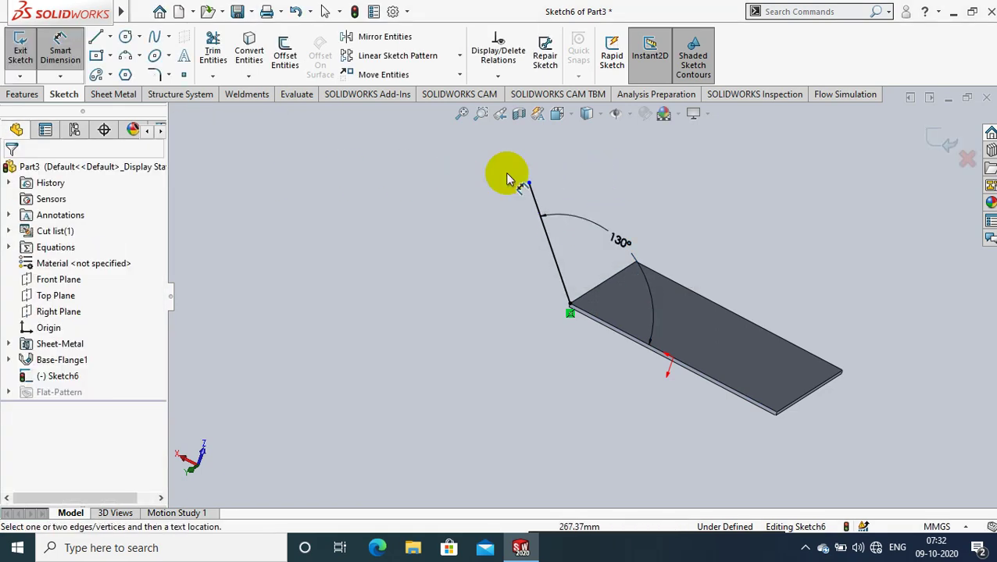
# - Dimension the line's top endpoint from the lower corner, entering and re-entering 652, to fully define it
pyautogui.click(529, 183)
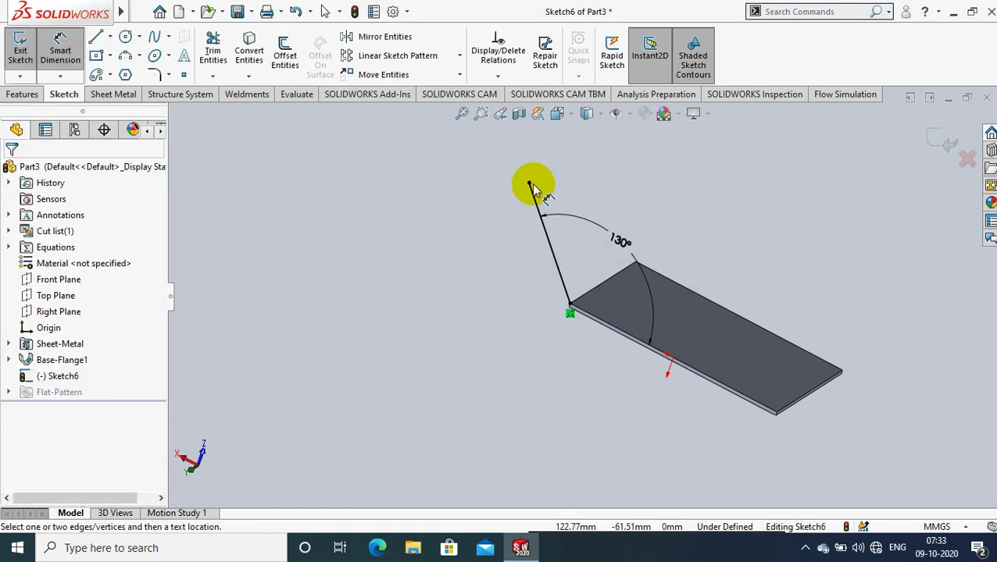
pyautogui.click(592, 317)
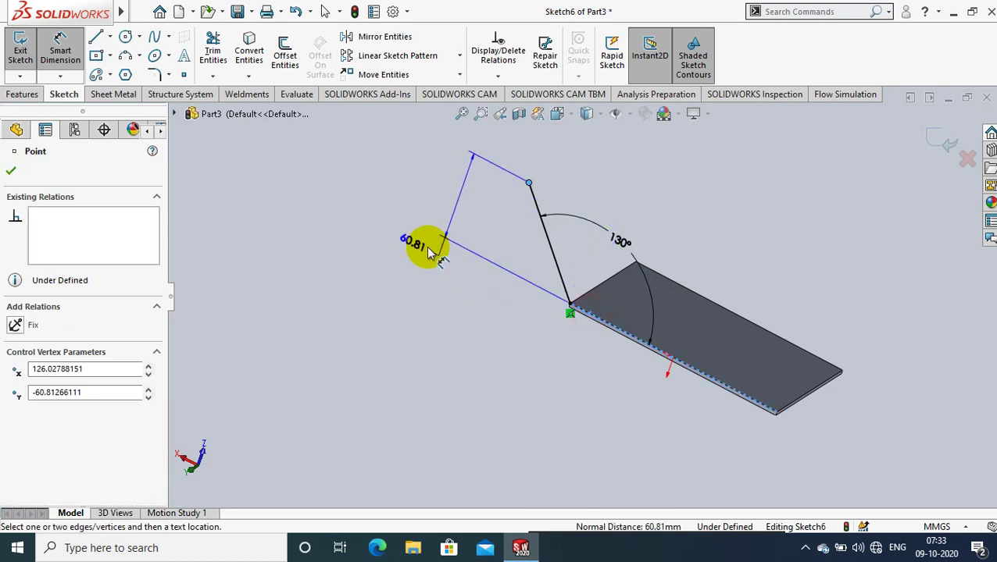
pyautogui.click(439, 203)
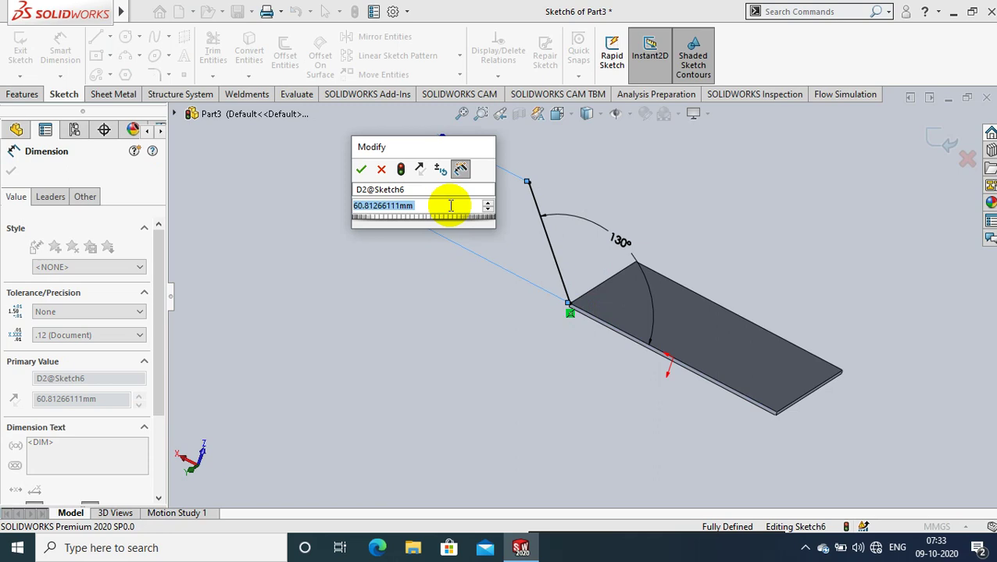
pyautogui.write('652')
pyautogui.press('Return')
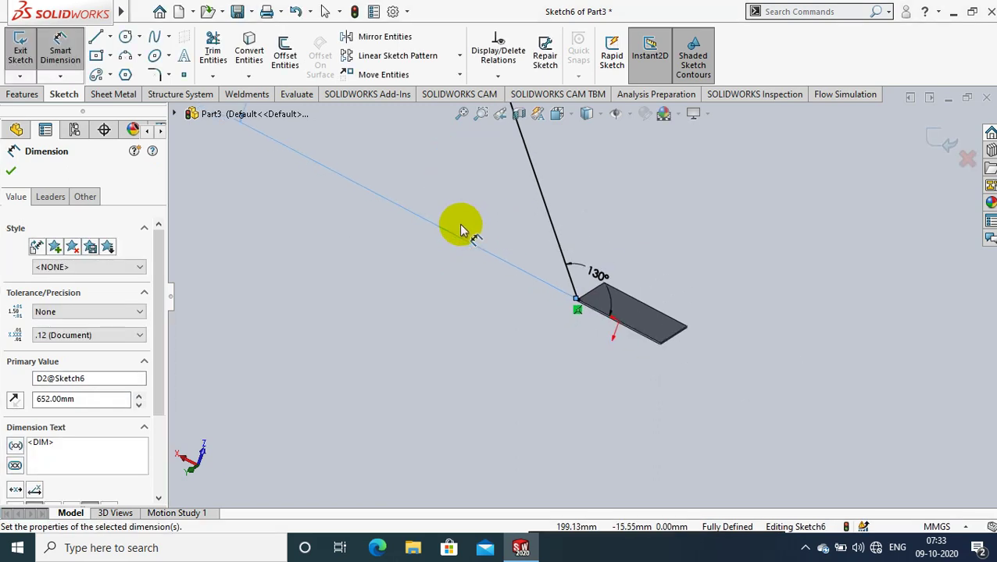
pyautogui.click(453, 173)
pyautogui.doubleClick(451, 175)
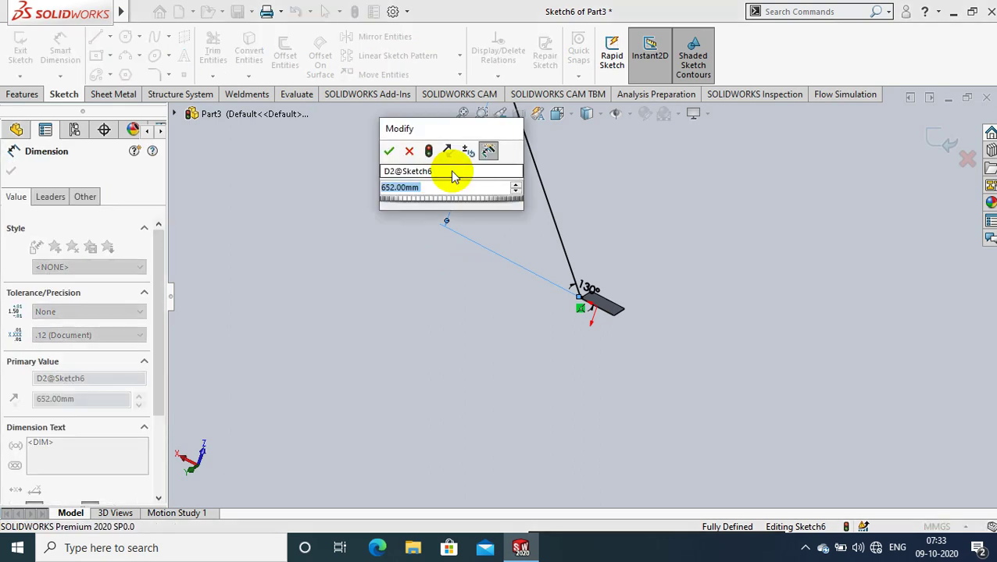
pyautogui.write('652')
pyautogui.press('Return')
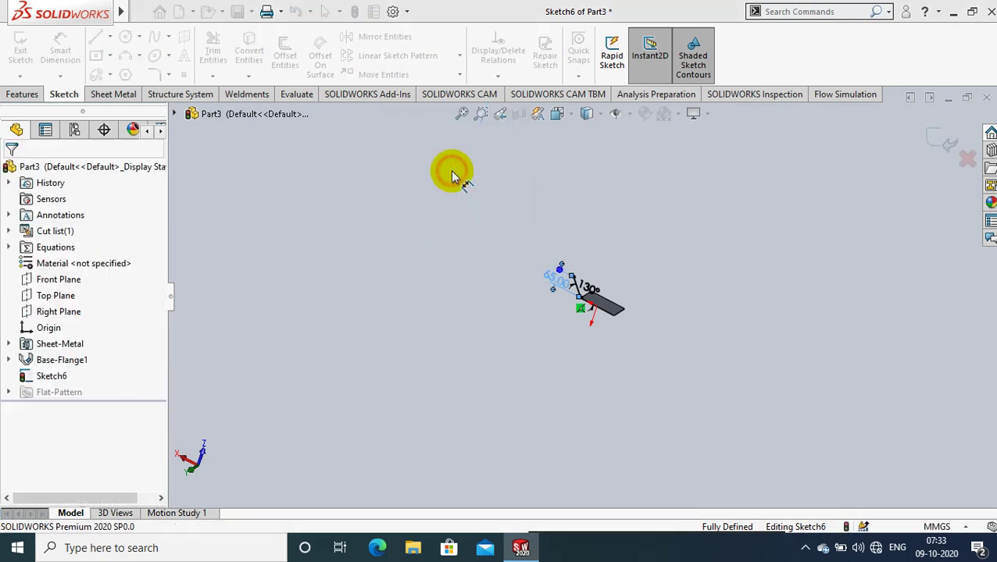
pyautogui.press('f')
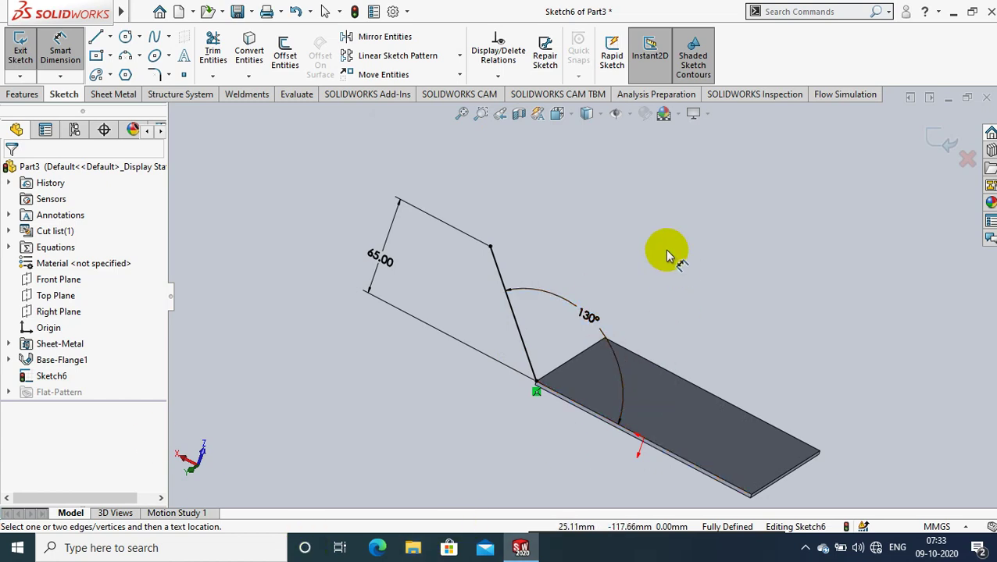
# - Exit the sketch and start a Swept Flange using Sketch6 as the profile
pyautogui.click(20, 48)
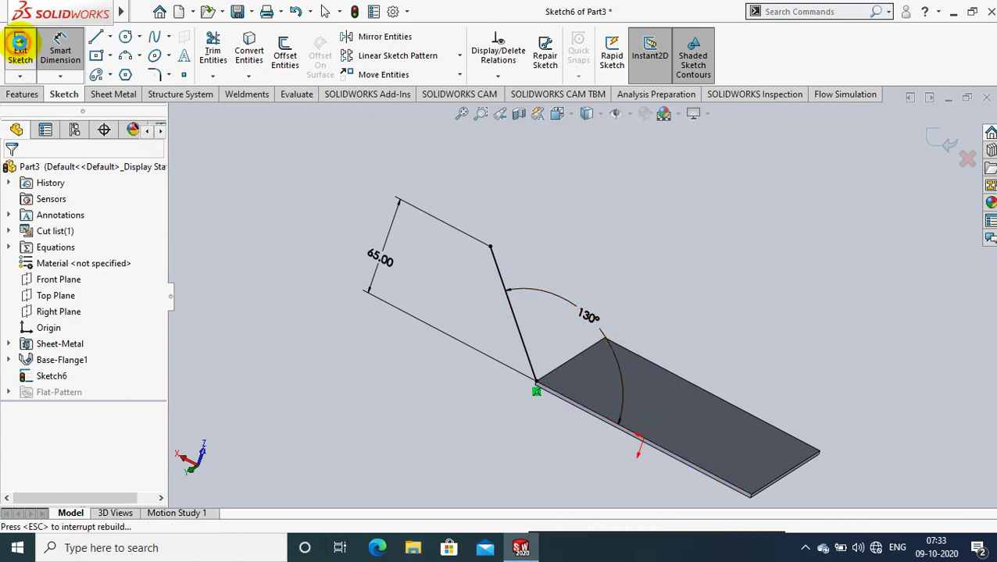
pyautogui.click(112, 95)
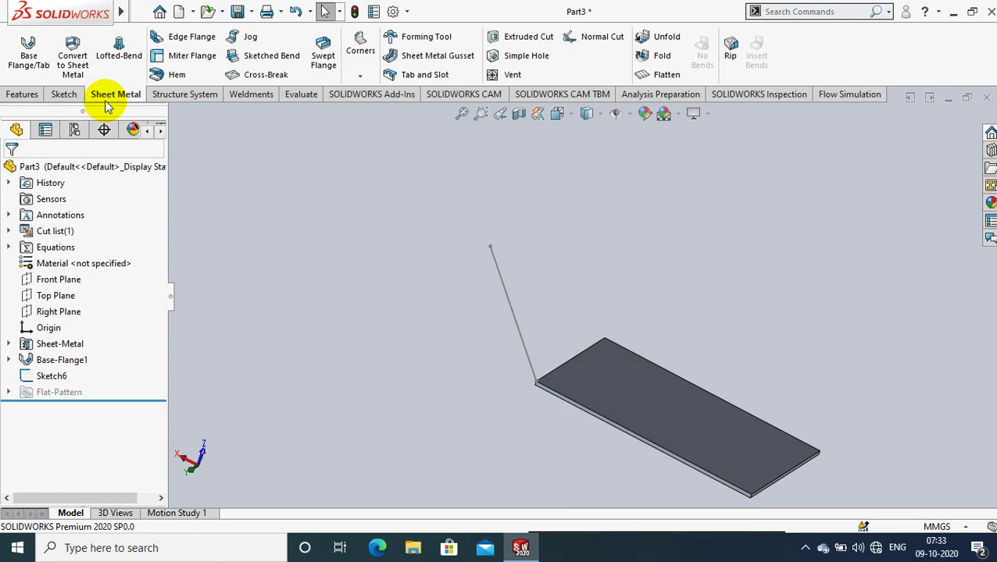
pyautogui.click(323, 53)
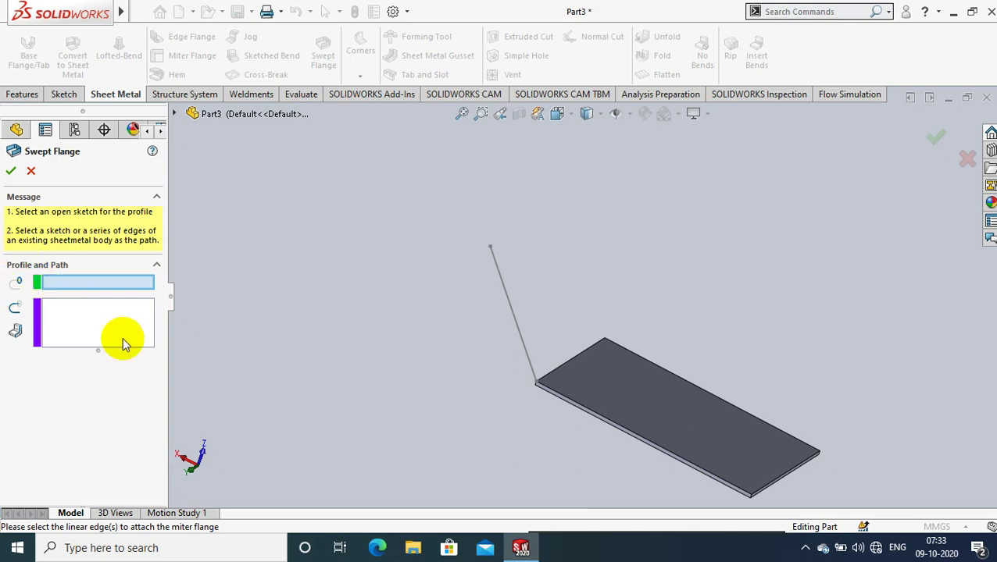
pyautogui.click(509, 301)
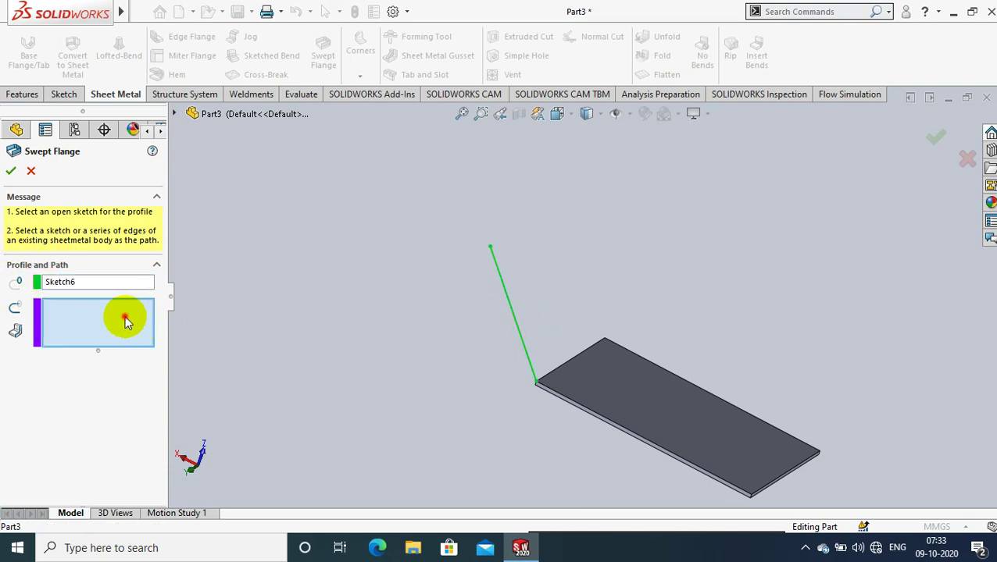
# - Select the plate's edges as the sweep path, including a fourth edge
pyautogui.click(579, 361)
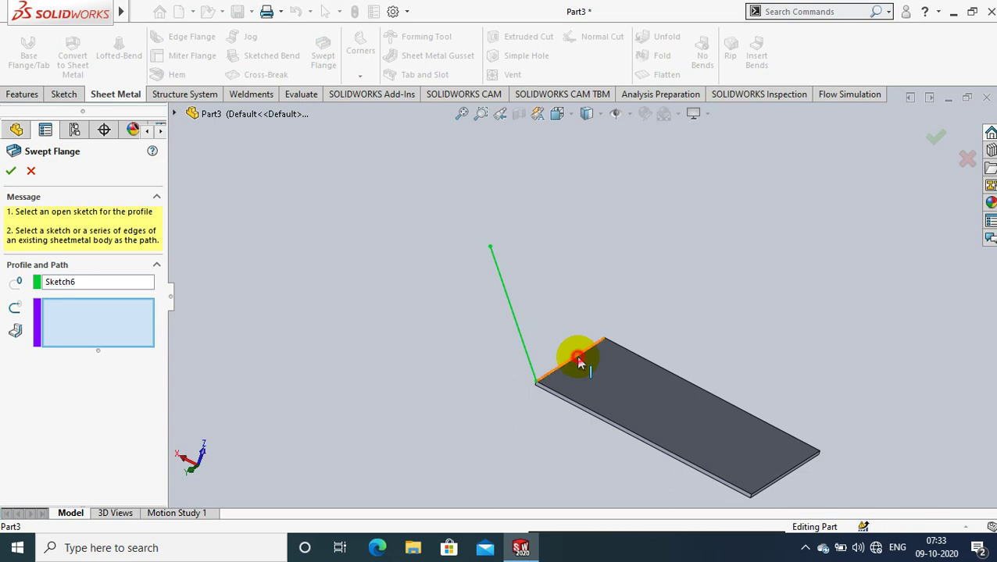
pyautogui.click(739, 415)
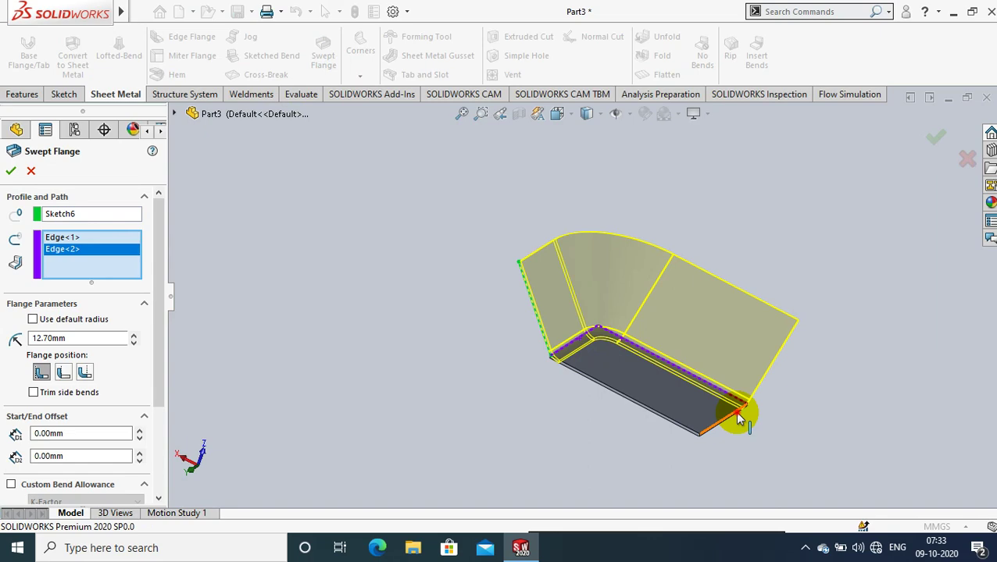
pyautogui.click(735, 414)
pyautogui.moveTo(651, 452); pyautogui.dragTo(715, 371, button='middle')
pyautogui.scroll(-2, 762, 374)
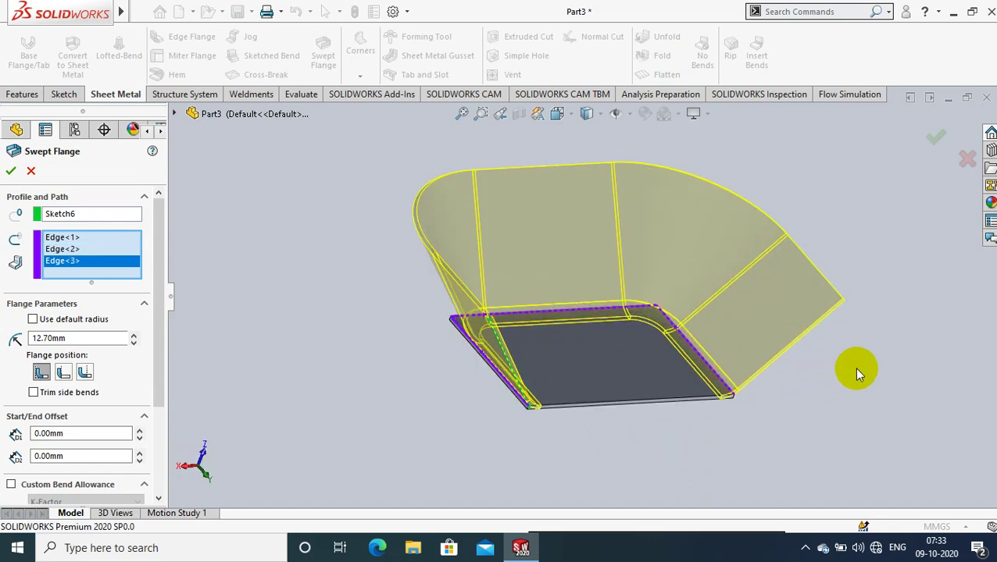
pyautogui.scroll(-1, 857, 374)
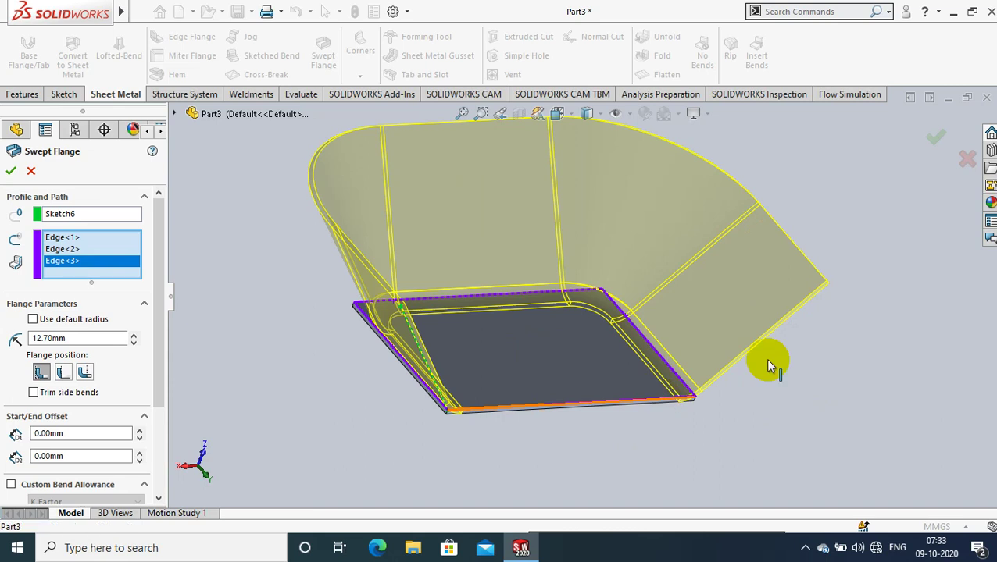
pyautogui.click(767, 365)
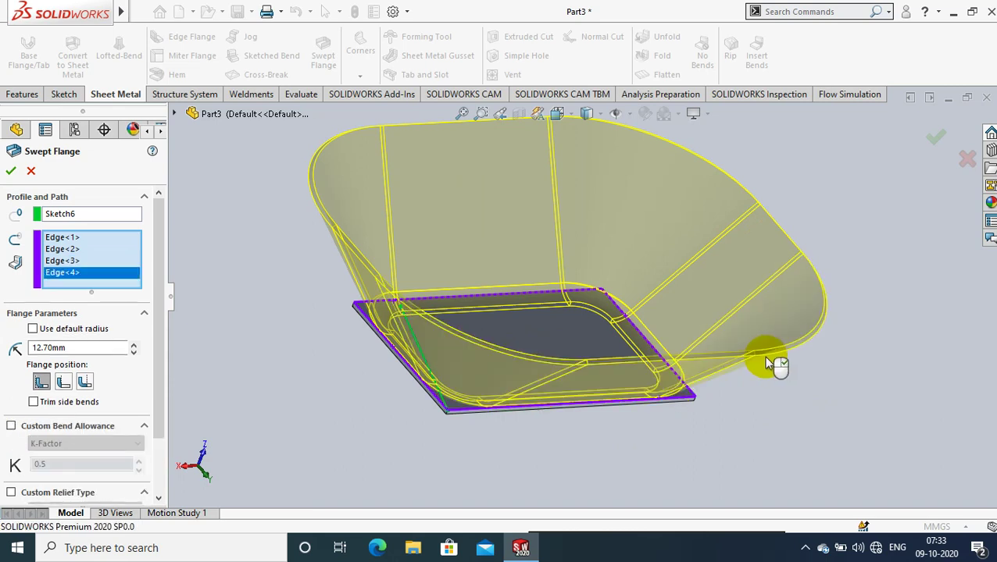
pyautogui.press('z')
pyautogui.scroll(-2, 765, 269)
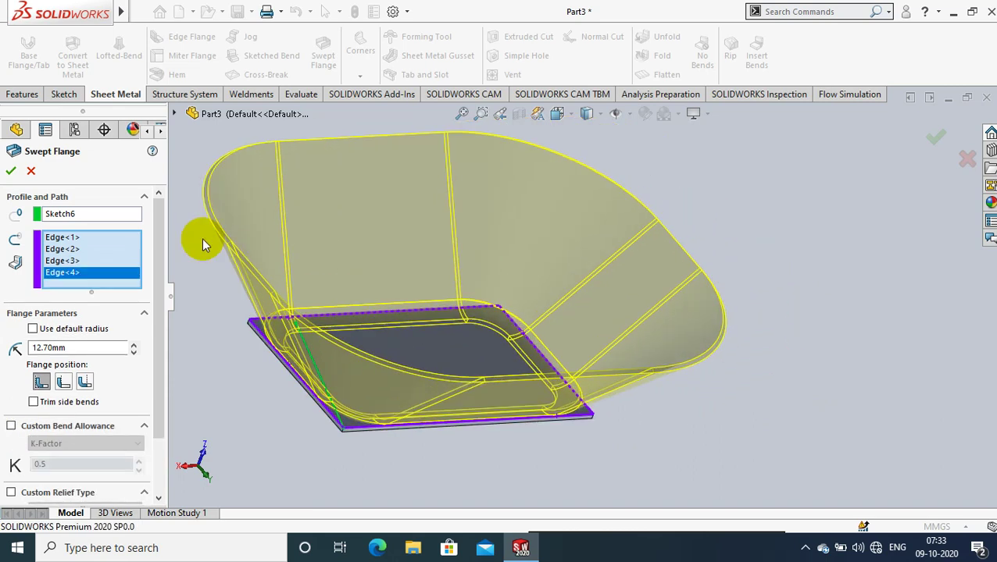
pyautogui.scroll(3, 380, 227)
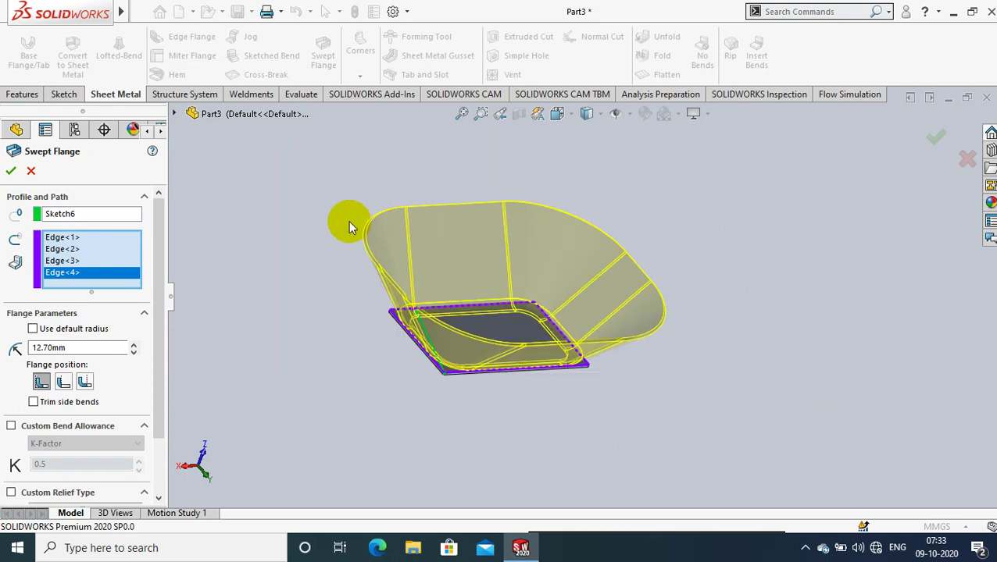
pyautogui.scroll(-2, 349, 221)
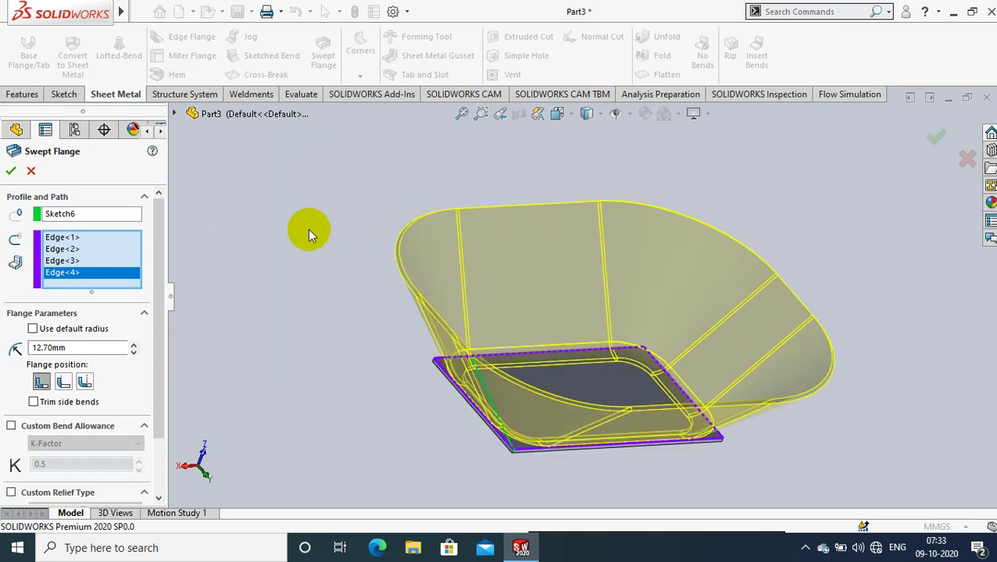
# - Remove the fourth edge from the path and accept the swept flange on three edges
pyautogui.rightClick(72, 275)
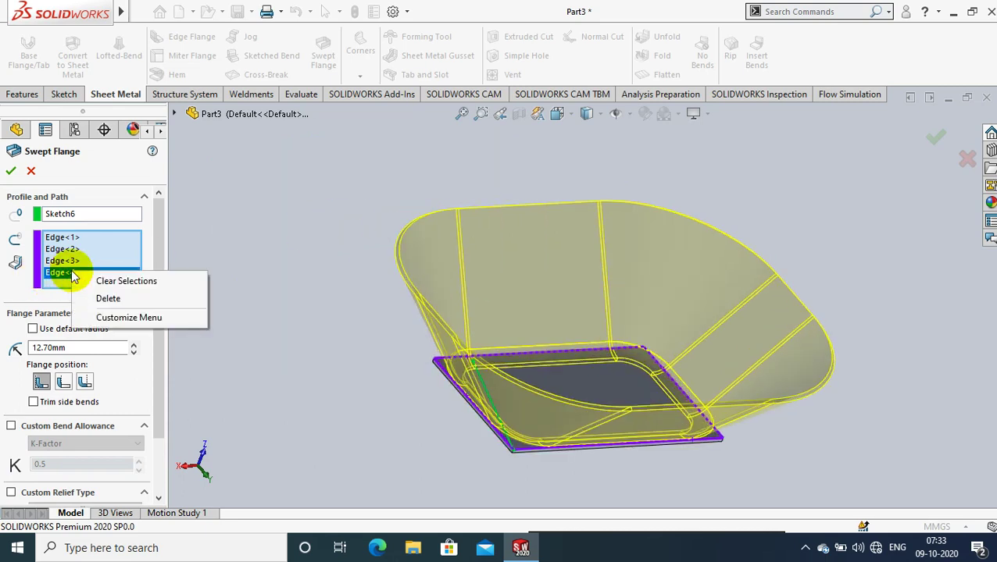
pyautogui.click(123, 303)
pyautogui.press('Delete')
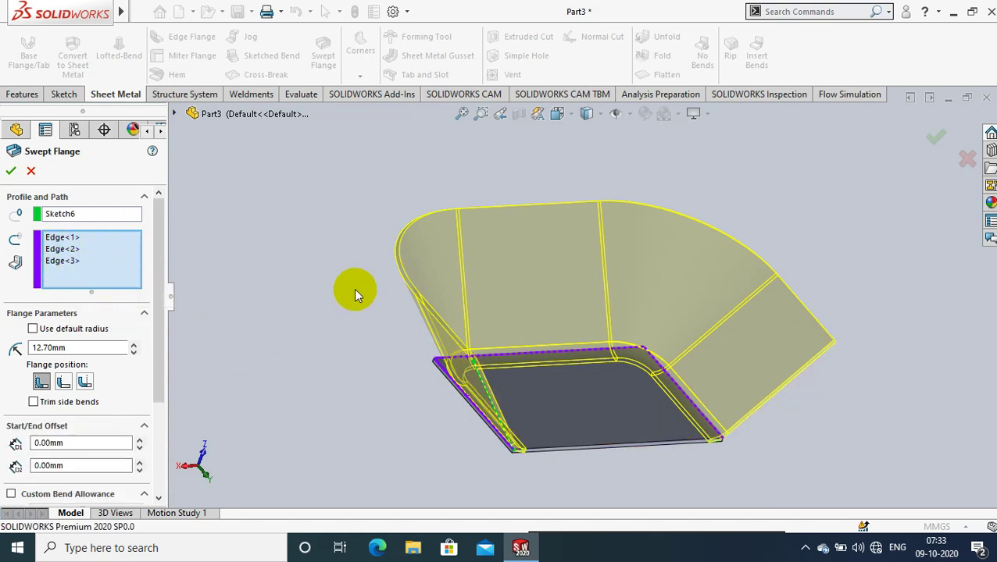
pyautogui.click(10, 170)
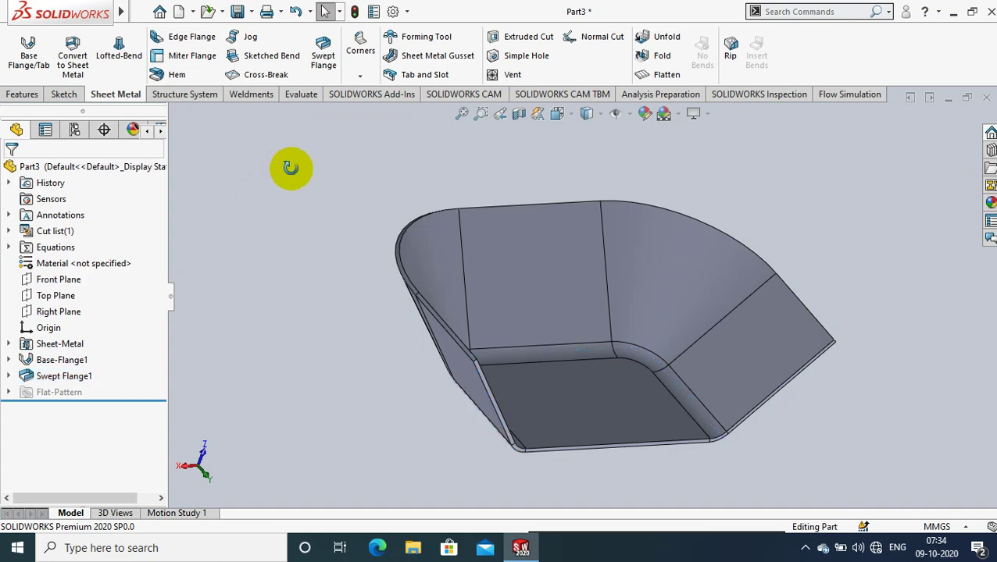
pyautogui.moveTo(287, 163); pyautogui.dragTo(212, 162, button='middle')
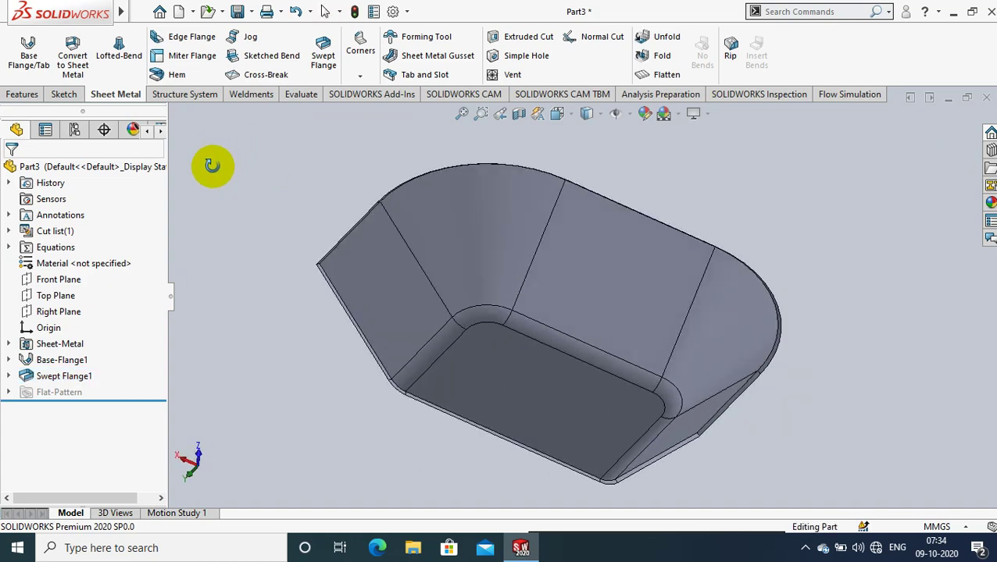
pyautogui.moveTo(612, 234); pyautogui.dragTo(692, 231, button='middle')
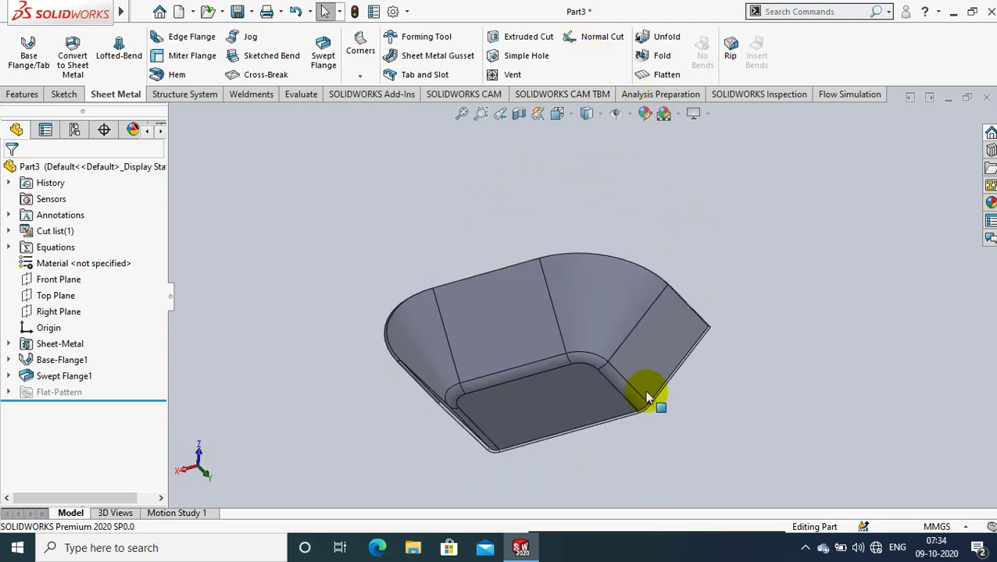